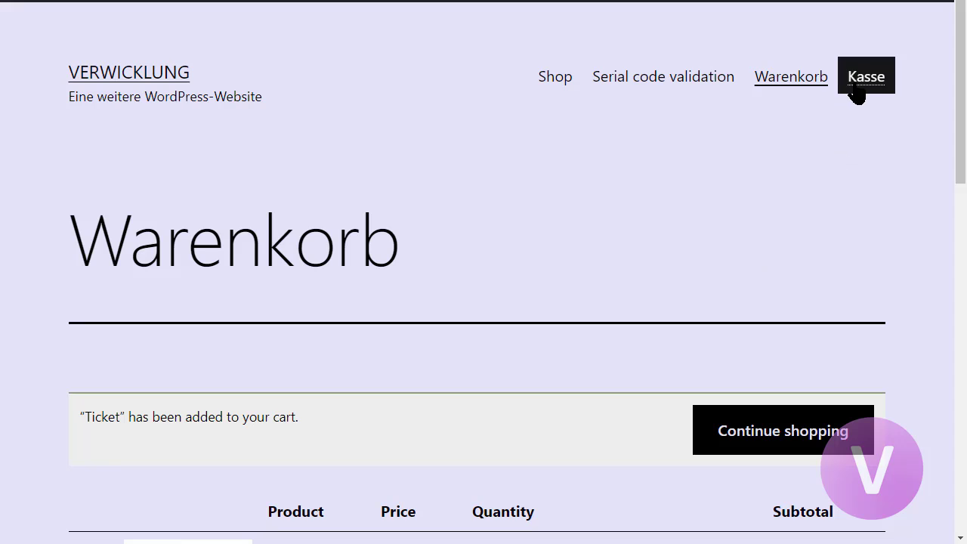
- Go to the checkout and apply the coupon 'free' so the total drops to CHF 0
click(861, 79)
scroll(559, 248, down, 6)
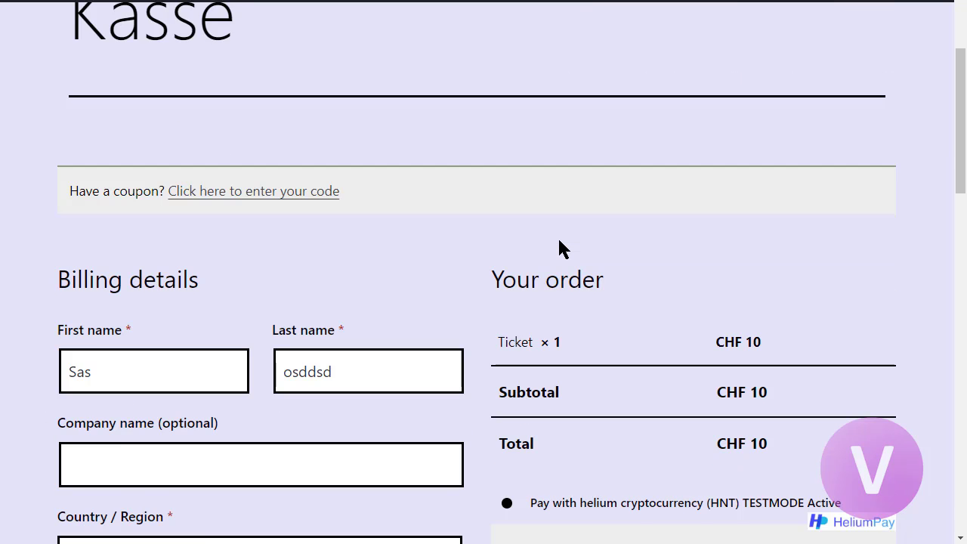
scroll(561, 249, down, 3)
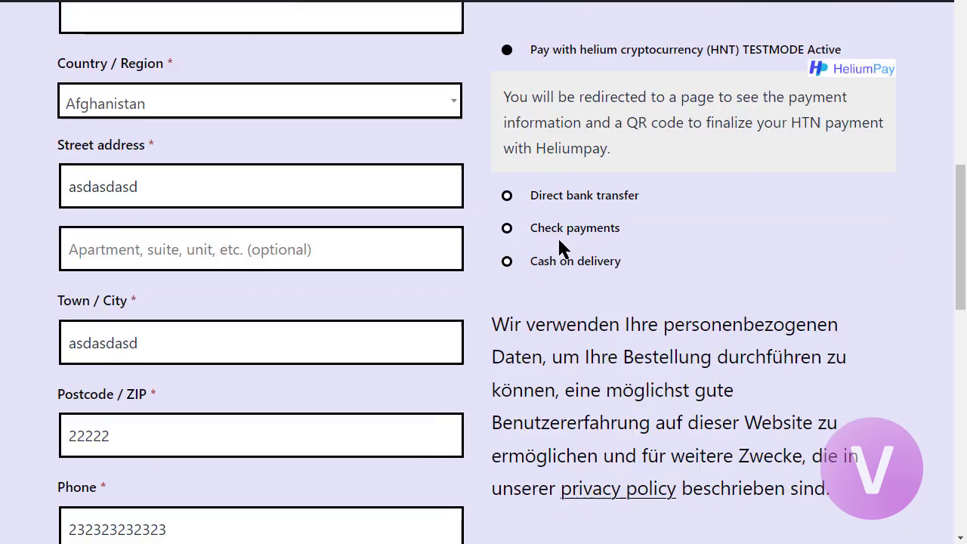
scroll(560, 242, up, 4)
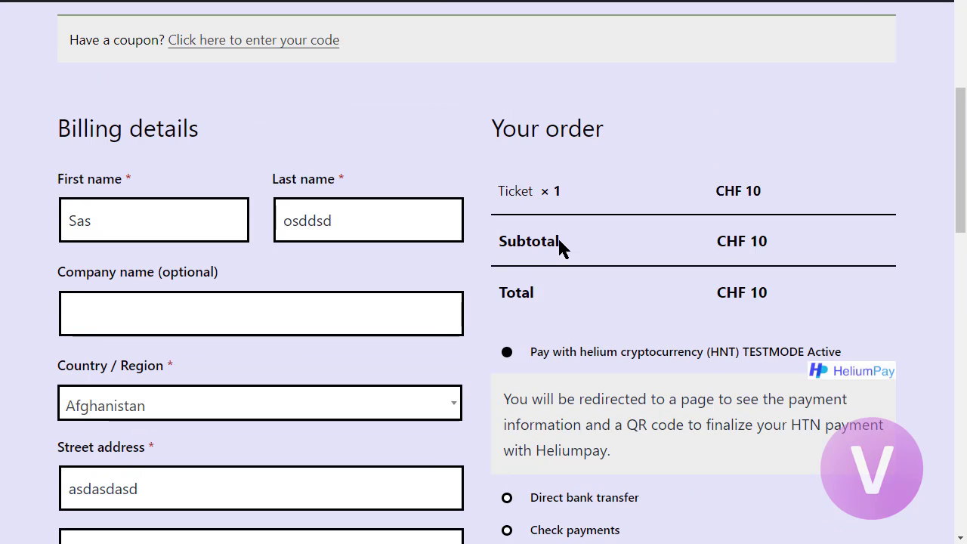
scroll(559, 242, down, 5)
scroll(560, 249, down, 4)
scroll(560, 241, up, 12)
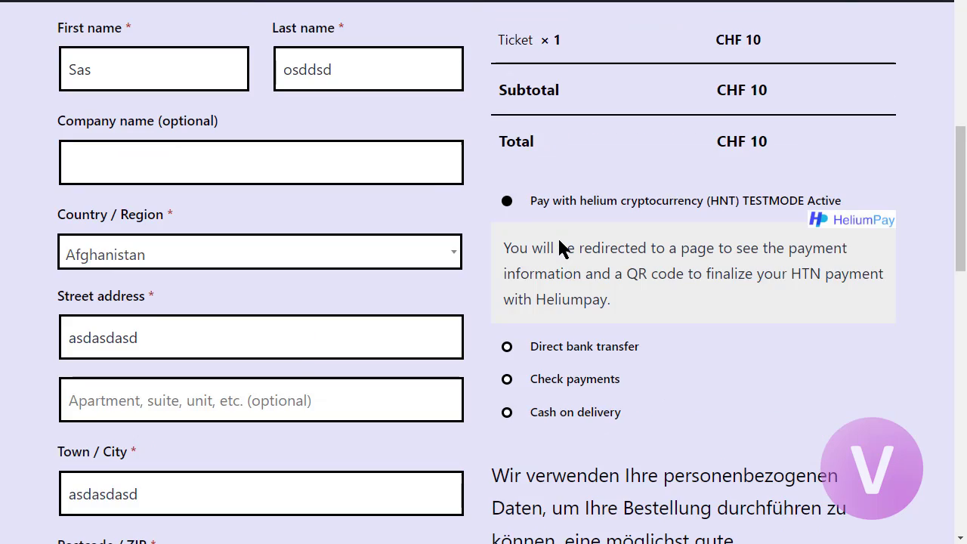
click(270, 344)
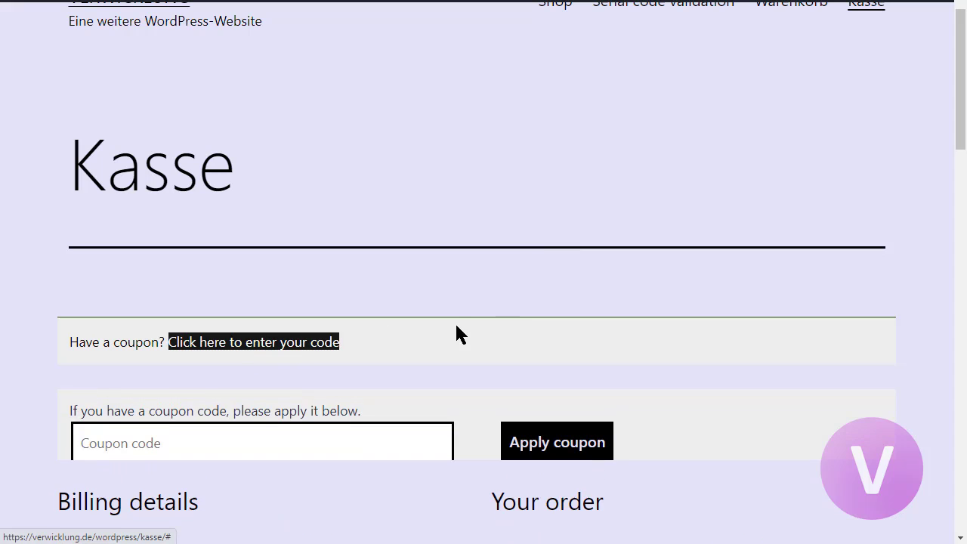
text(free)
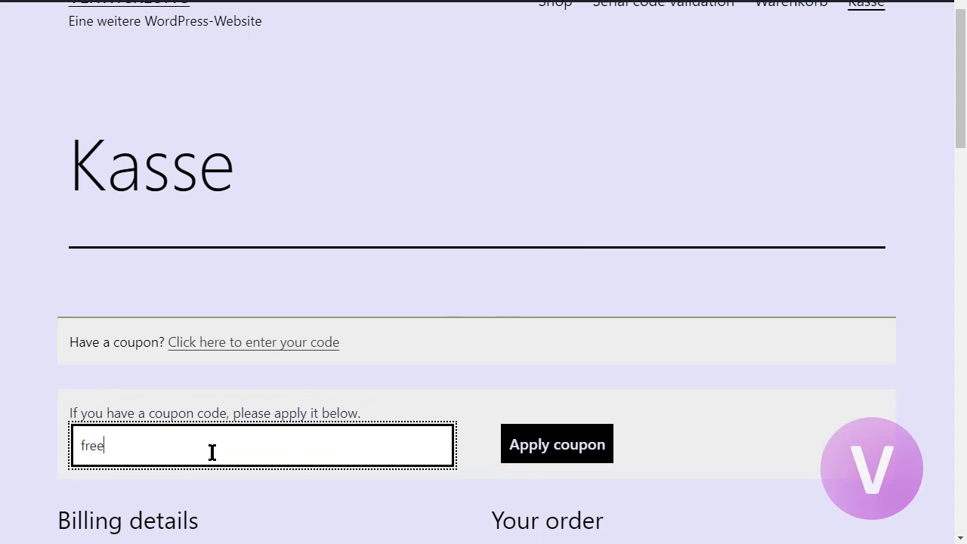
click(538, 453)
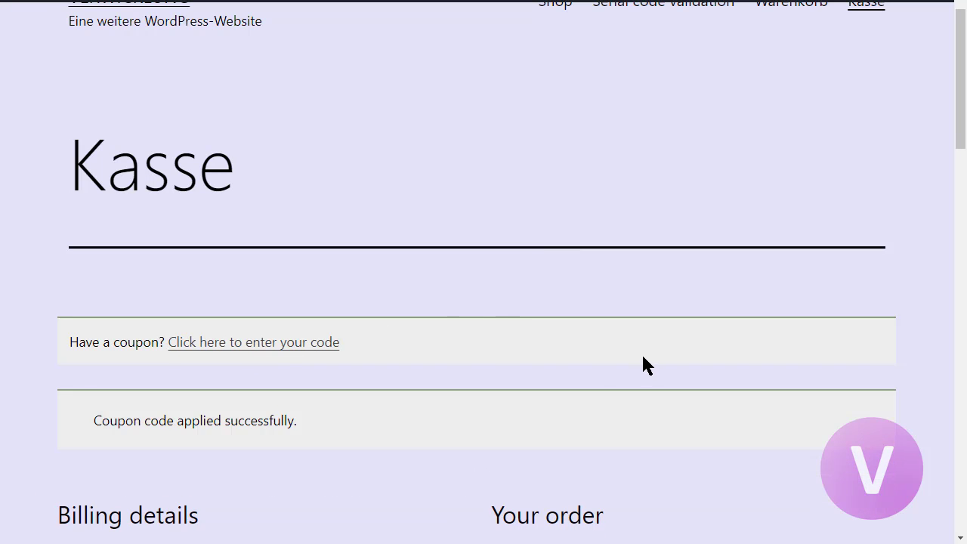
- Place the order
scroll(642, 354, down, 7)
scroll(642, 353, down, 2)
click(683, 368)
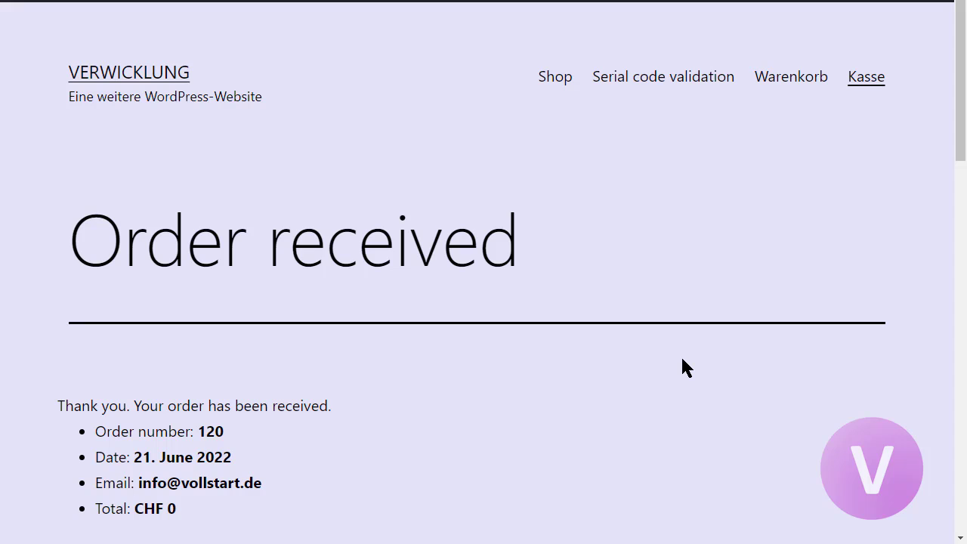
- Scroll the Order received page from the CHF 0 total down to the billing address
scroll(682, 360, down, 6)
scroll(682, 361, down, 3)
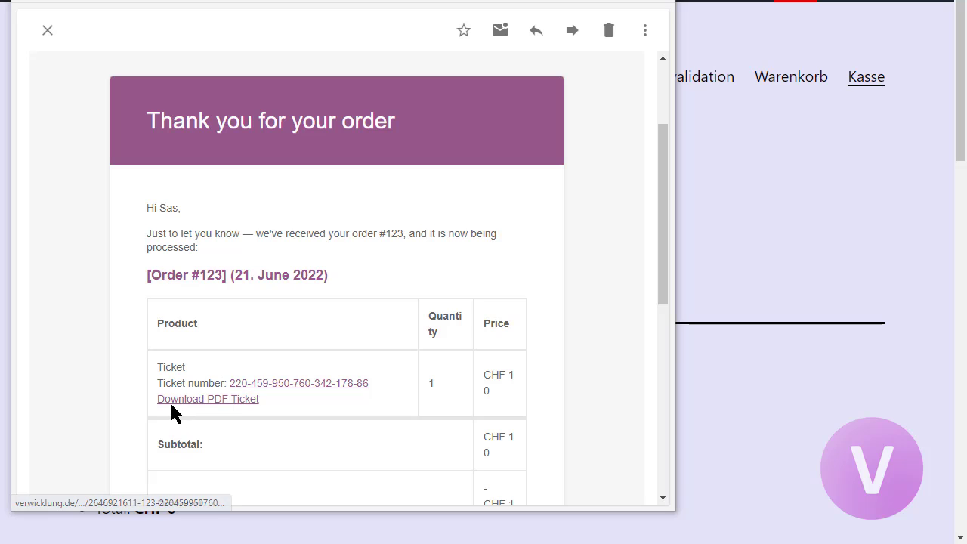
- Open the ticket PDF from the email and scroll through its dates, payment details and QR code
click(309, 384)
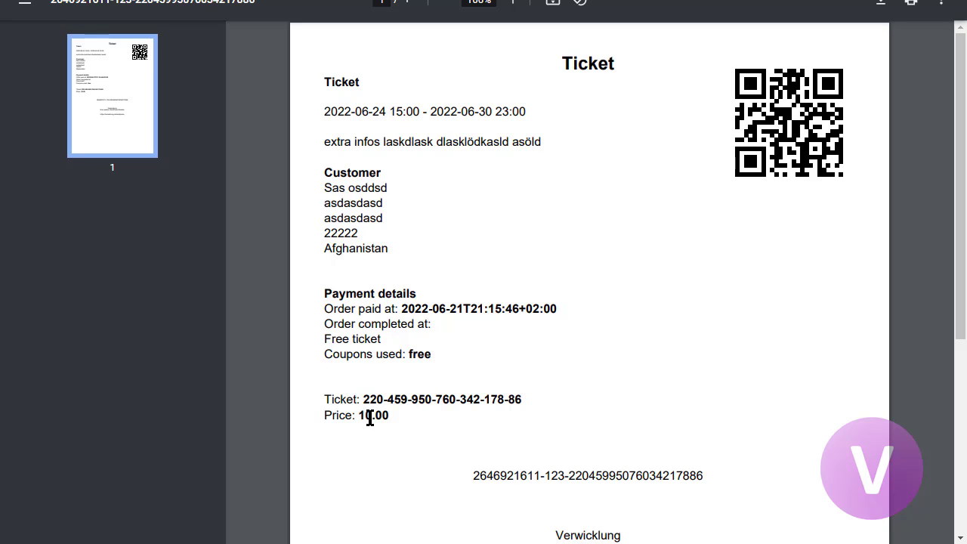
scroll(405, 443, down, 3)
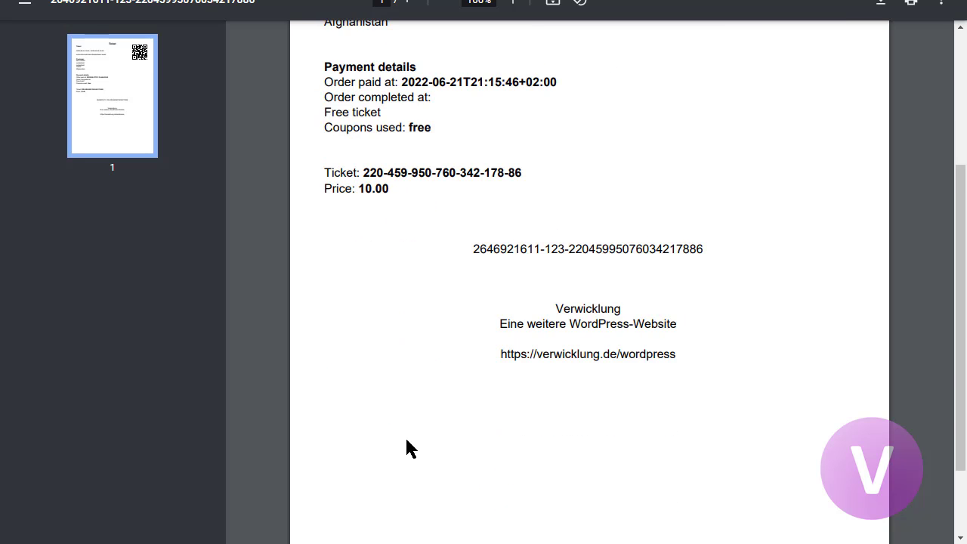
scroll(407, 438, up, 3)
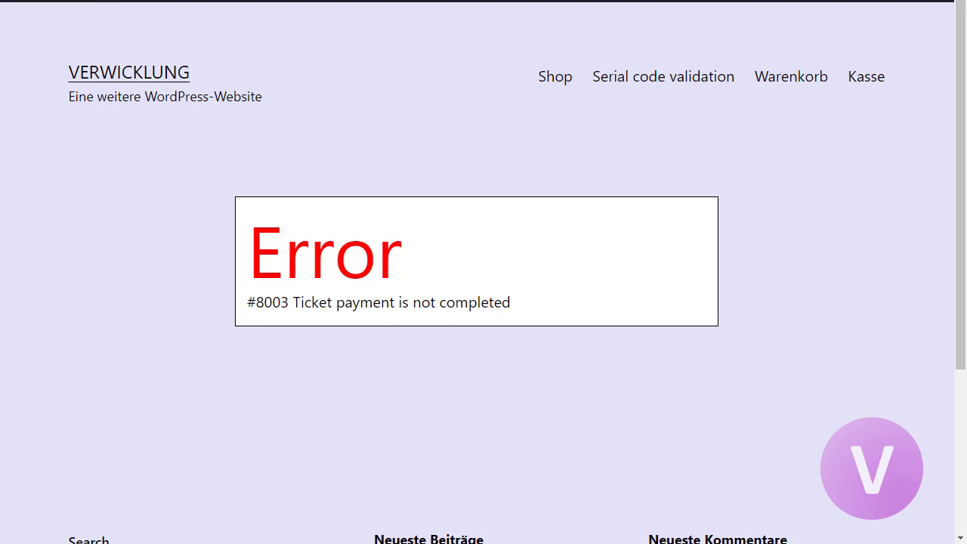
- Reload the ticket page to clear the payment error, then highlight the ticket's validity date range
key(F5)
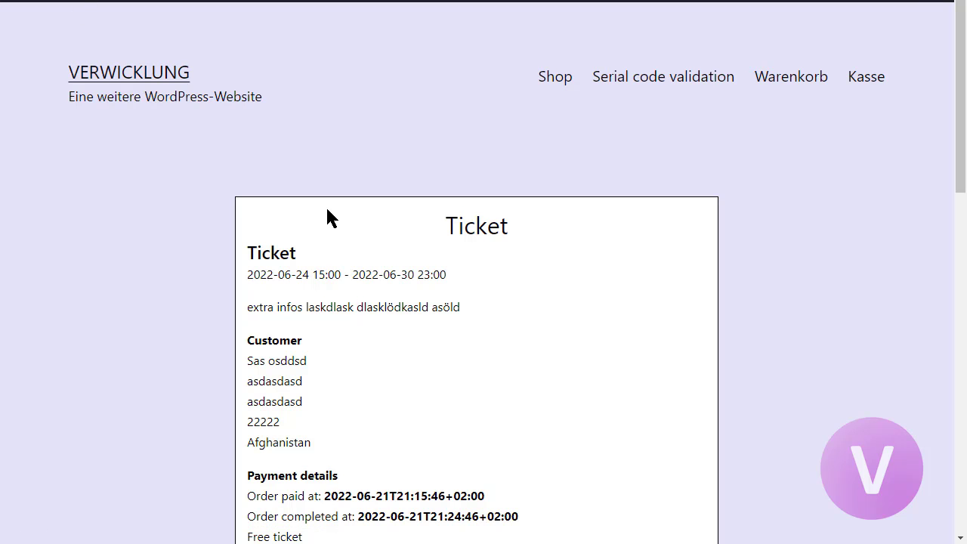
scroll(327, 213, down, 1)
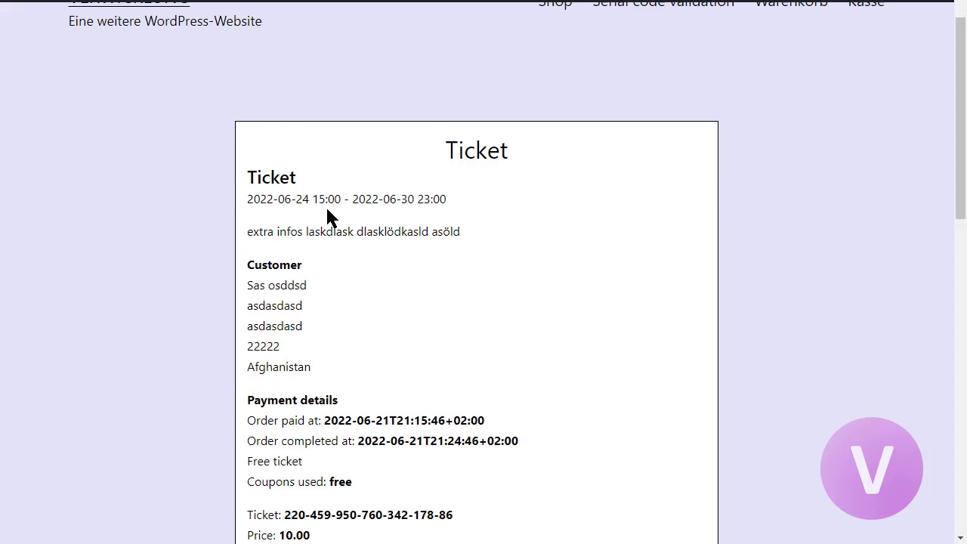
scroll(327, 214, down, 1)
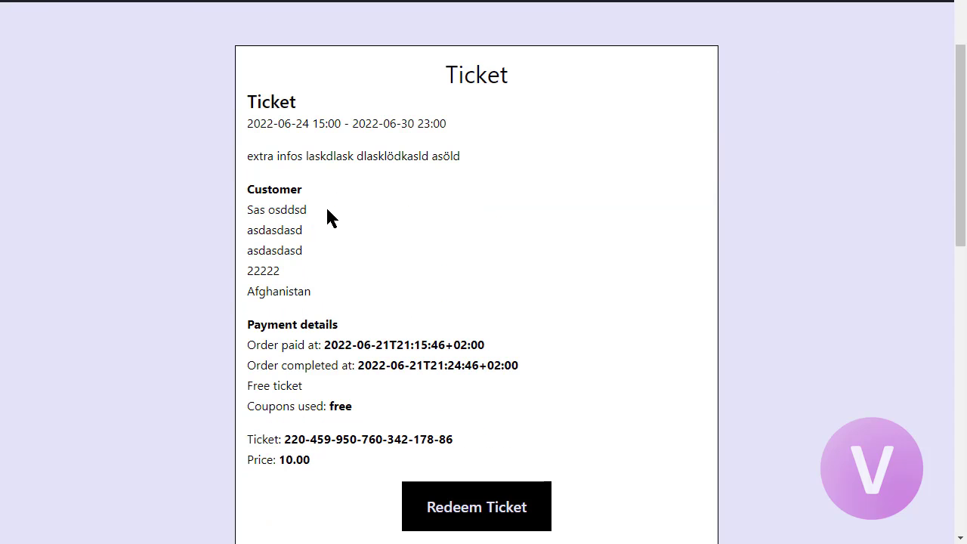
scroll(327, 216, down, 5)
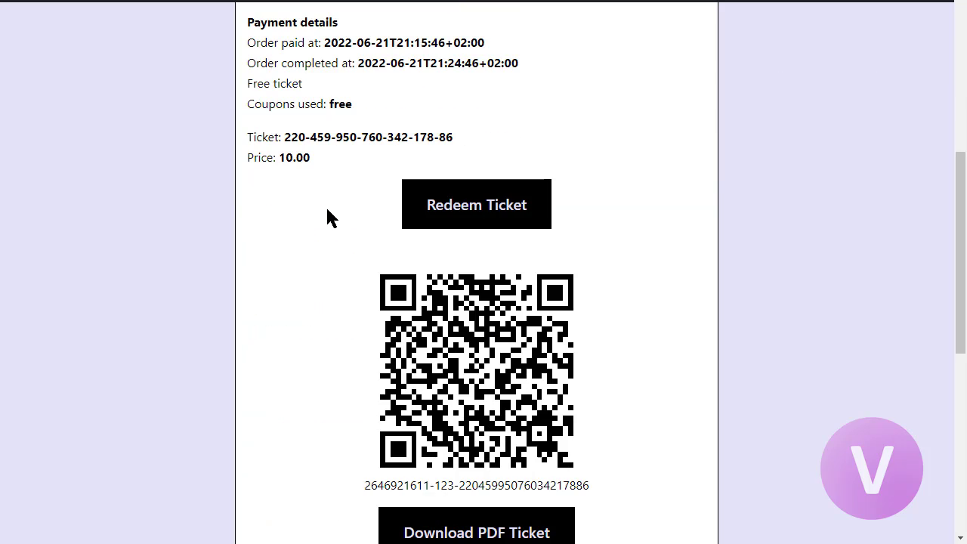
scroll(513, 240, up, 3)
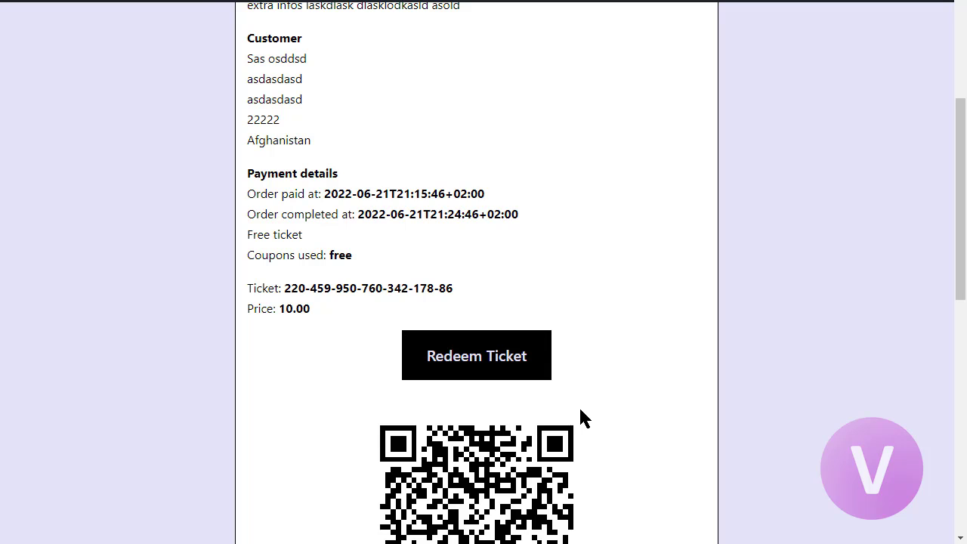
scroll(579, 406, up, 2)
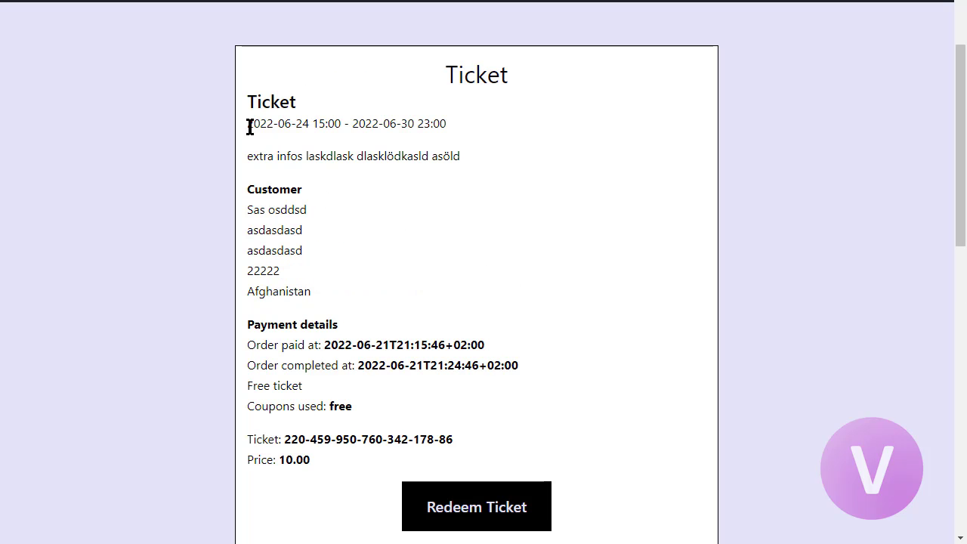
drag(250, 126, 456, 133)
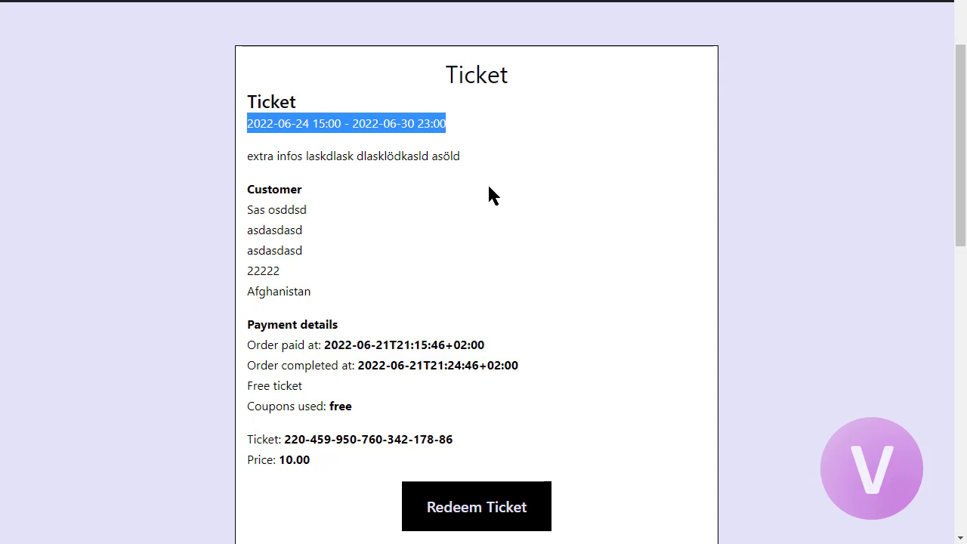
scroll(490, 195, down, 6)
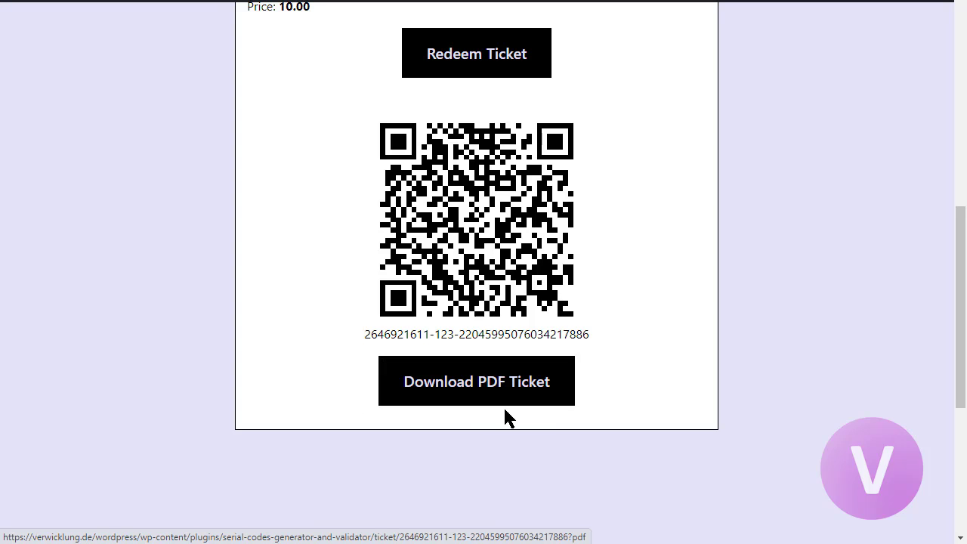
scroll(521, 410, up, 2)
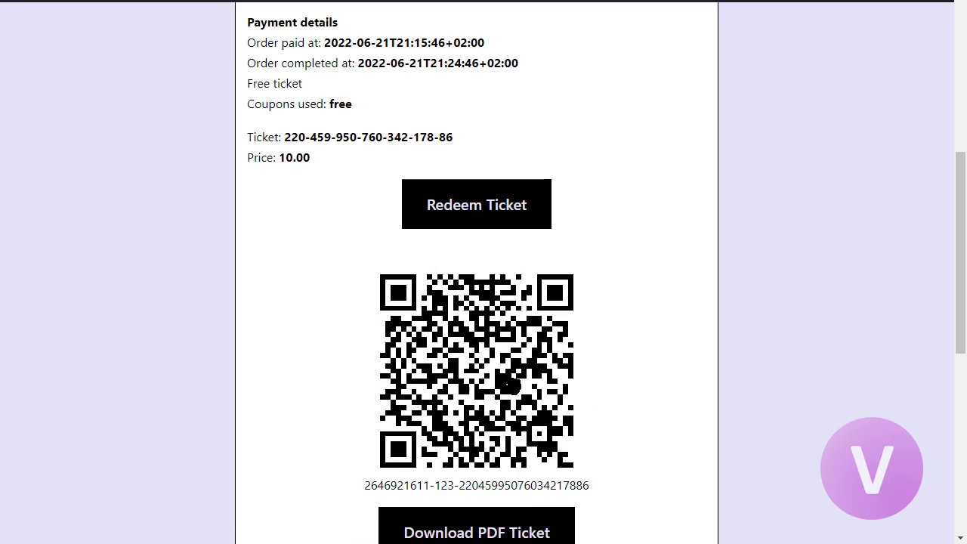
scroll(518, 365, up, 3)
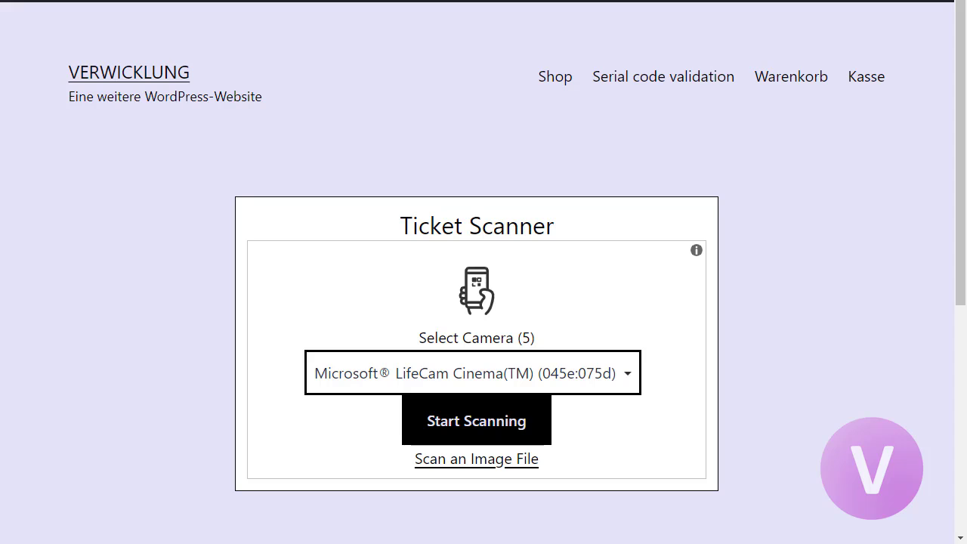
- Scroll past the scanned ticket's details and redeem it with the green Redeem Ticket button
scroll(863, 479, down, 2)
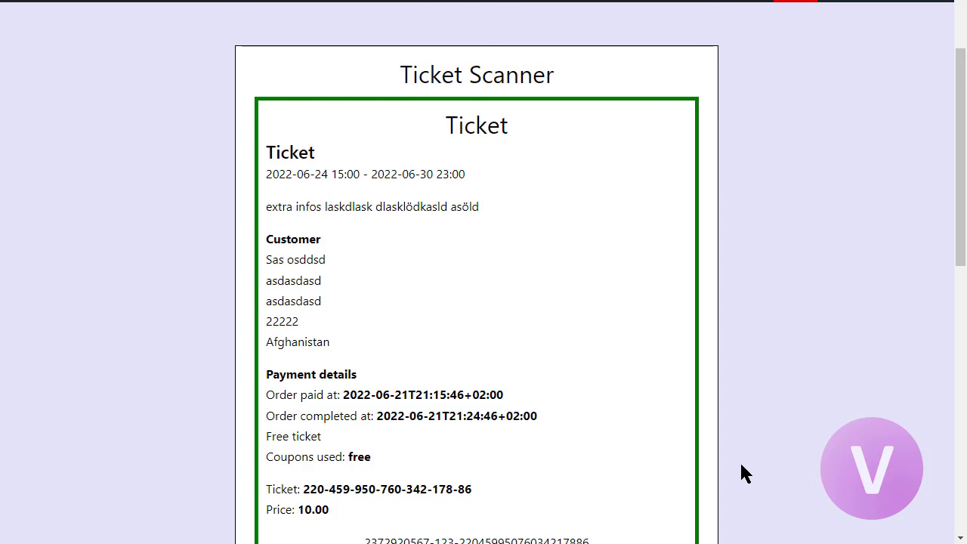
scroll(735, 470, down, 1)
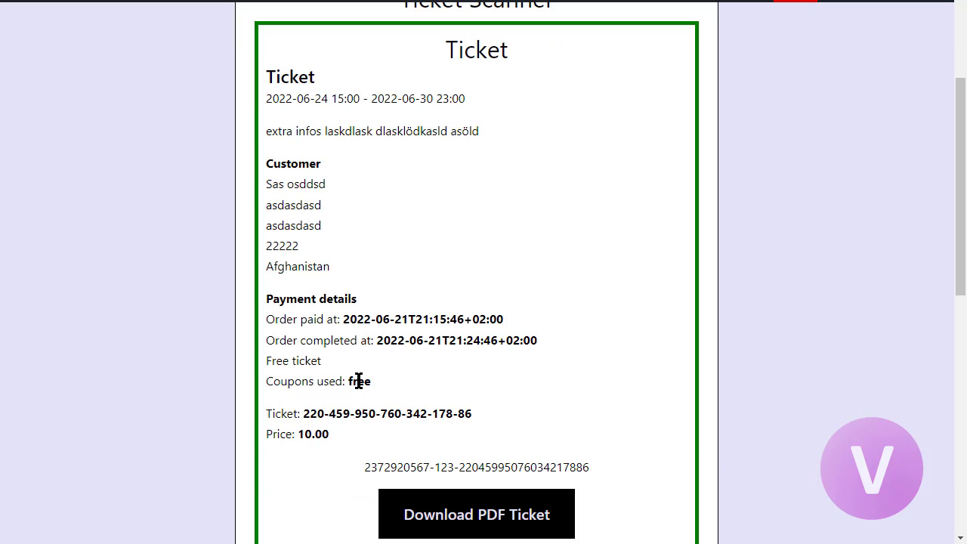
scroll(359, 385, down, 1)
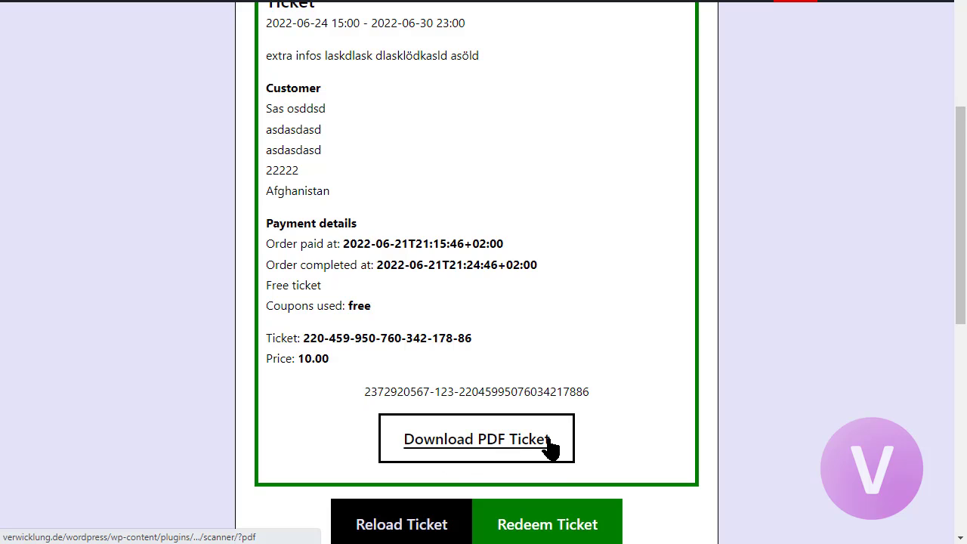
scroll(636, 426, down, 2)
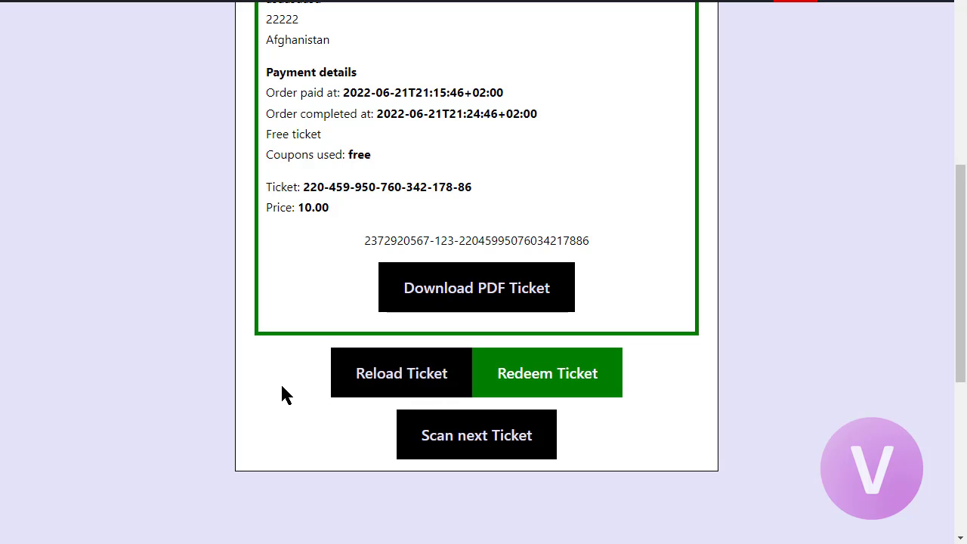
scroll(282, 387, up, 1)
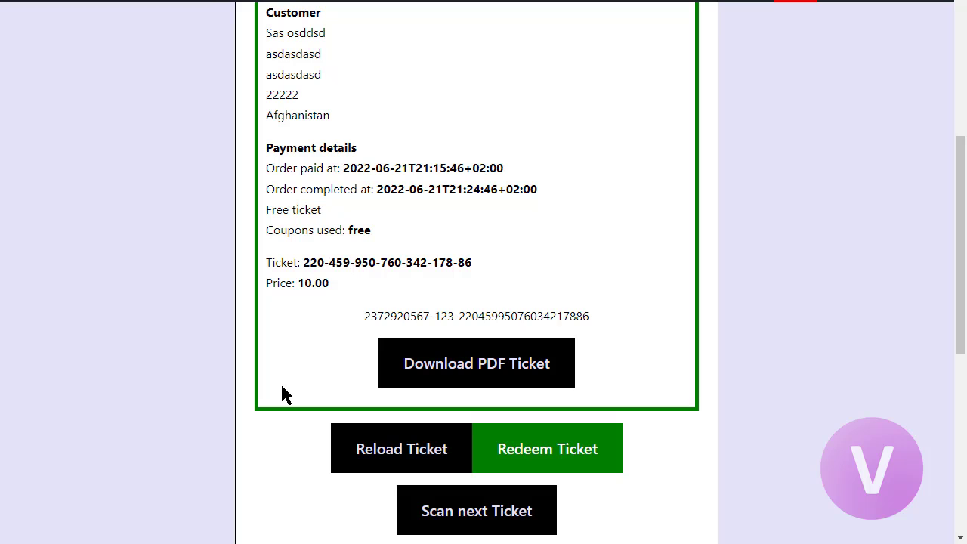
click(551, 460)
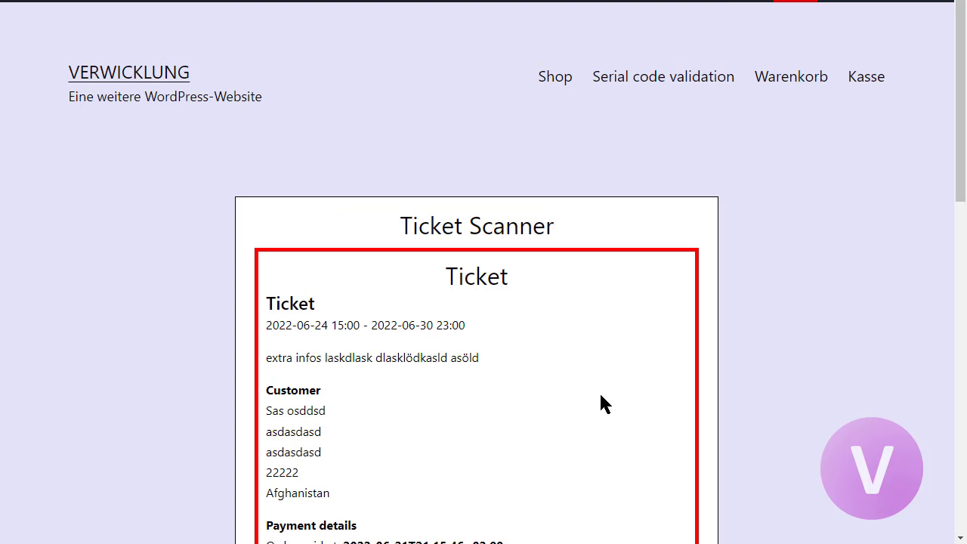
scroll(604, 402, down, 2)
scroll(601, 402, down, 2)
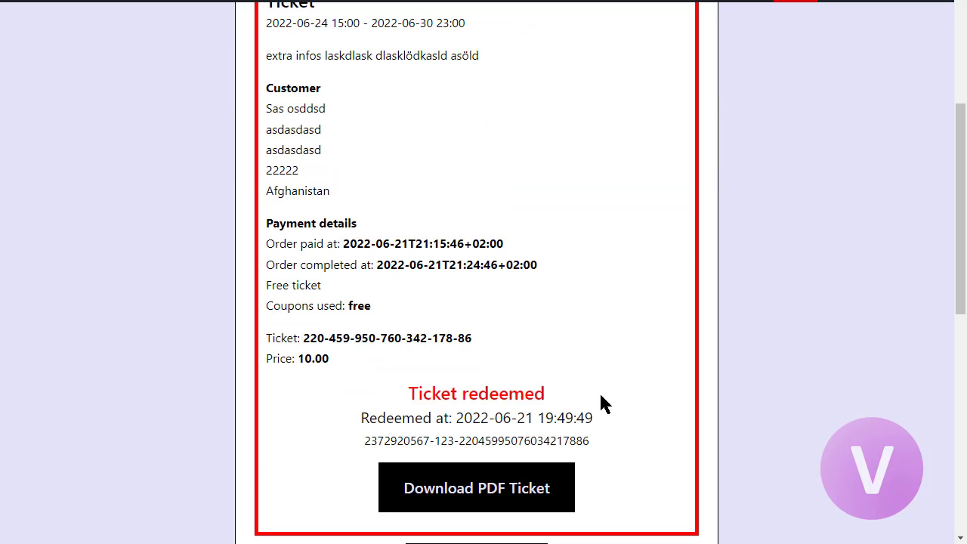
drag(456, 419, 598, 429)
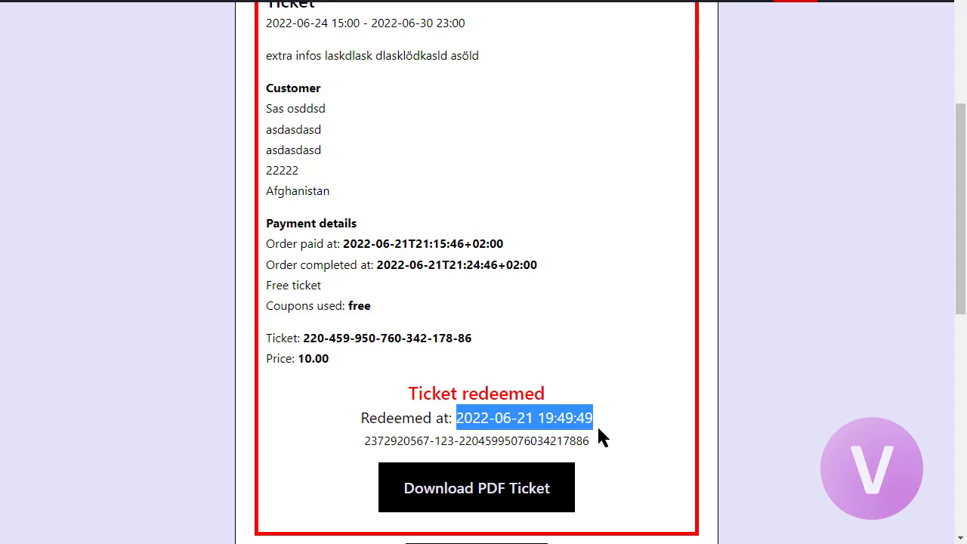
scroll(602, 436, down, 2)
scroll(602, 436, up, 1)
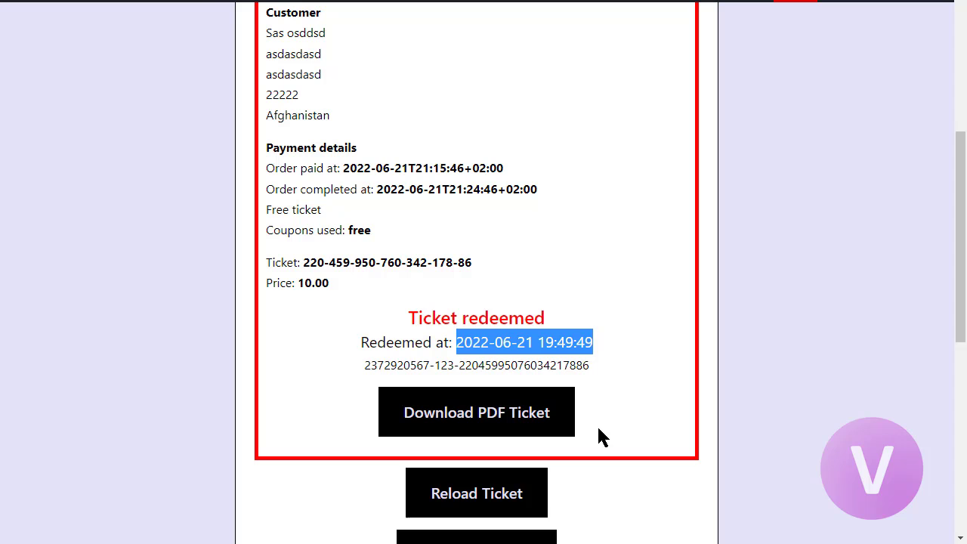
scroll(598, 429, up, 3)
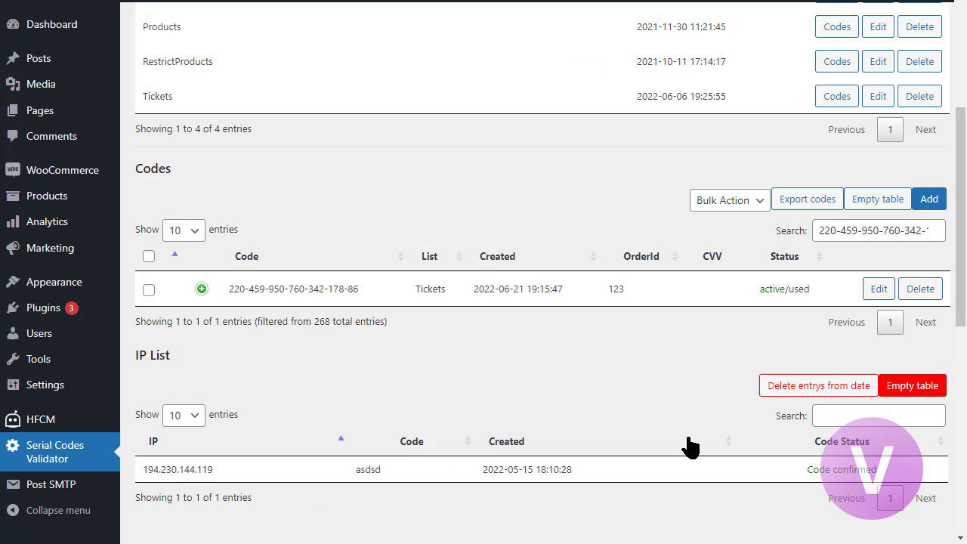
- Scroll the Codes table to the filtered ticket code row, marked active/used for order 123
scroll(503, 455, down, 1)
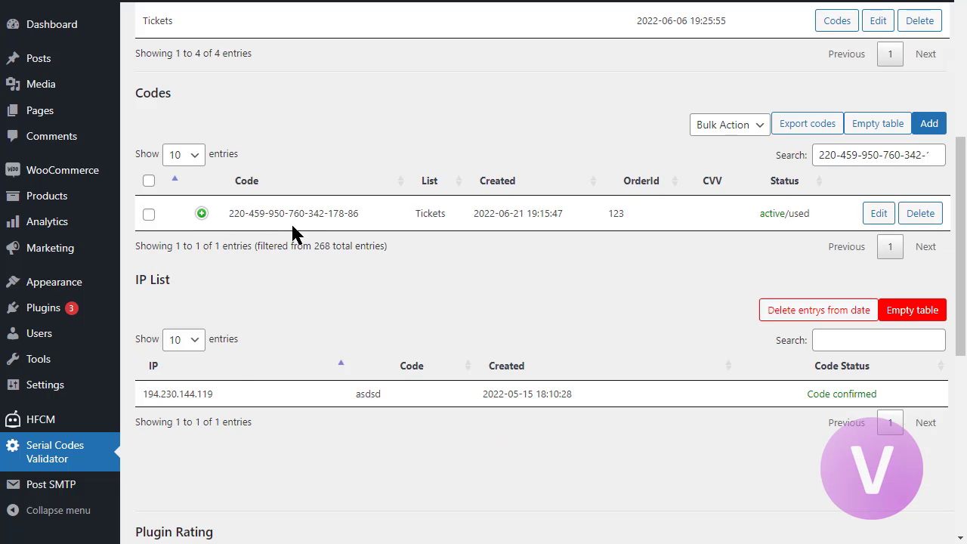
scroll(240, 312, up, 2)
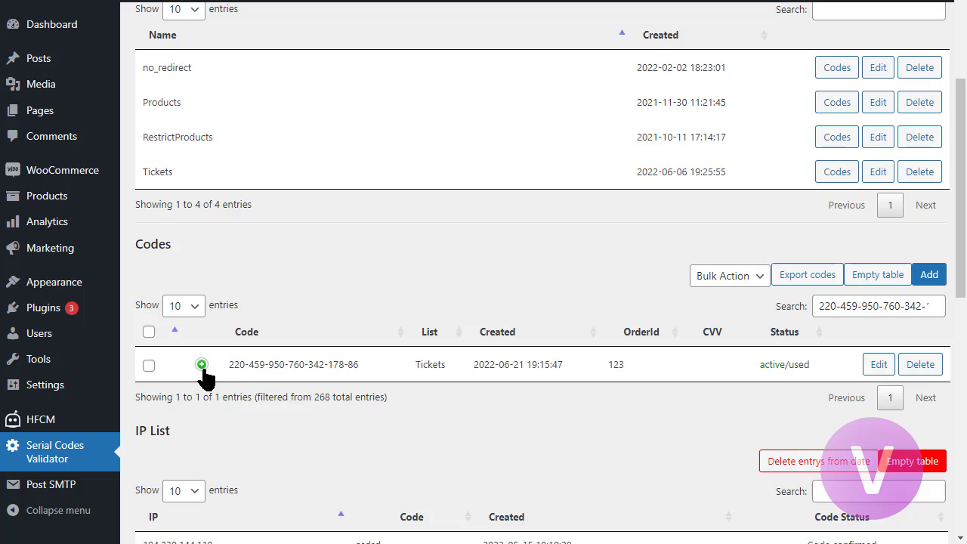
- Expand the code's details and highlight the WooCommerce Ticket sale section with its redeem info
click(201, 365)
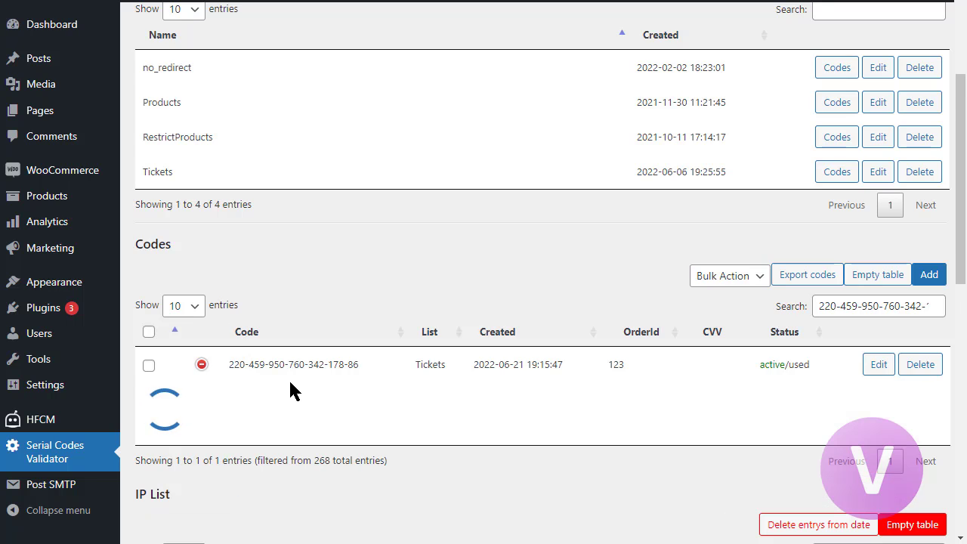
scroll(294, 391, down, 4)
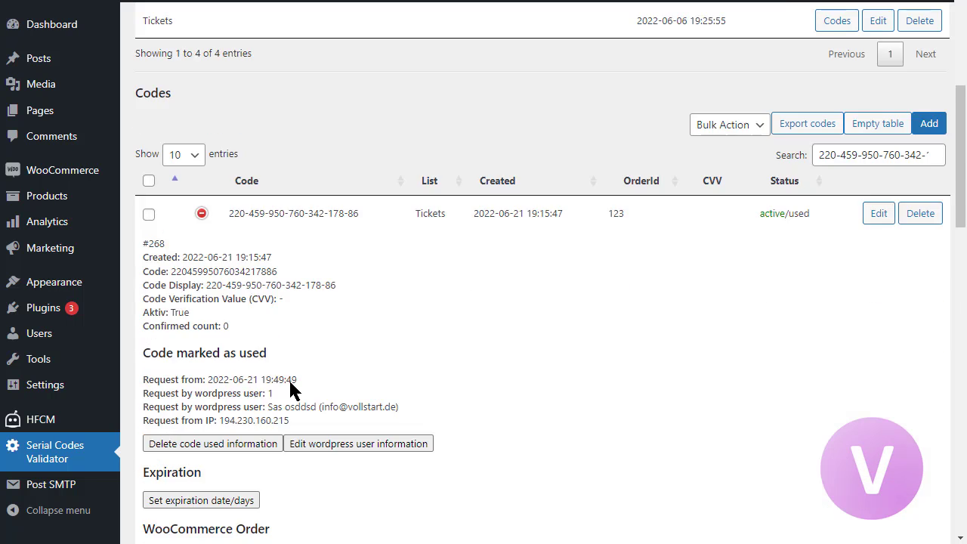
scroll(289, 383, down, 1)
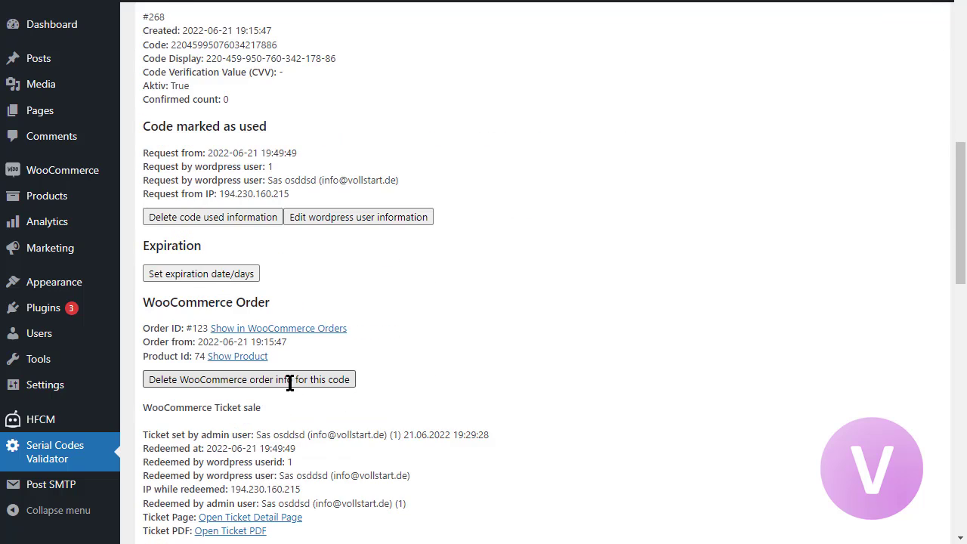
scroll(289, 383, down, 1)
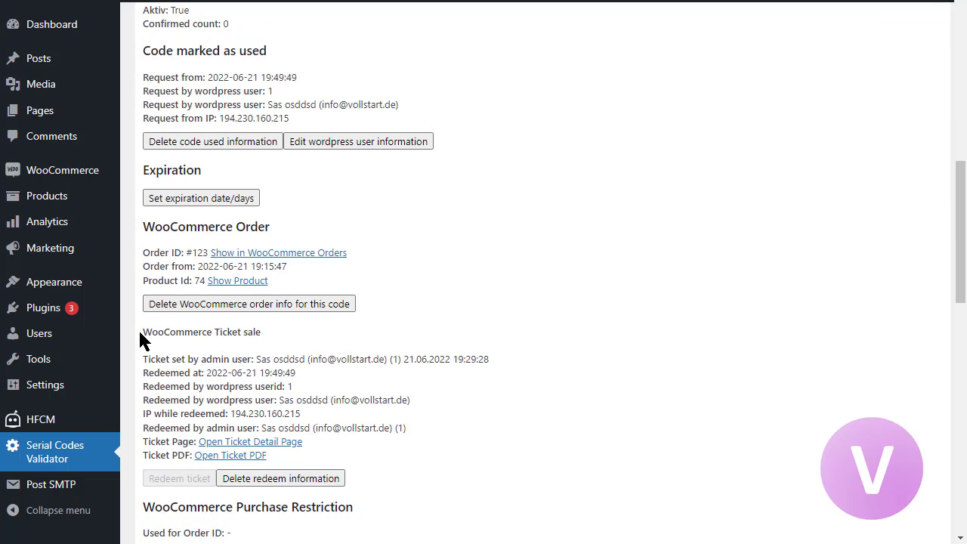
drag(143, 332, 260, 330)
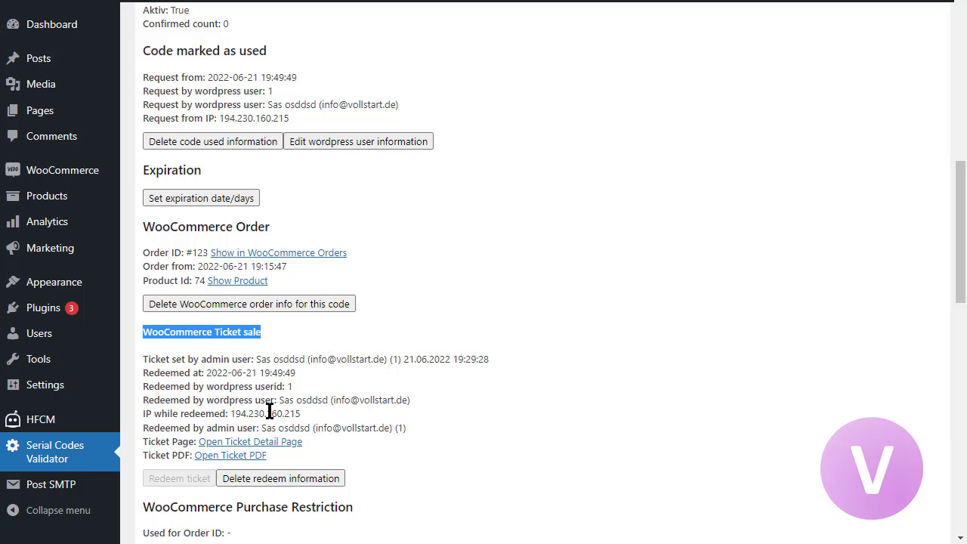
scroll(289, 425, down, 1)
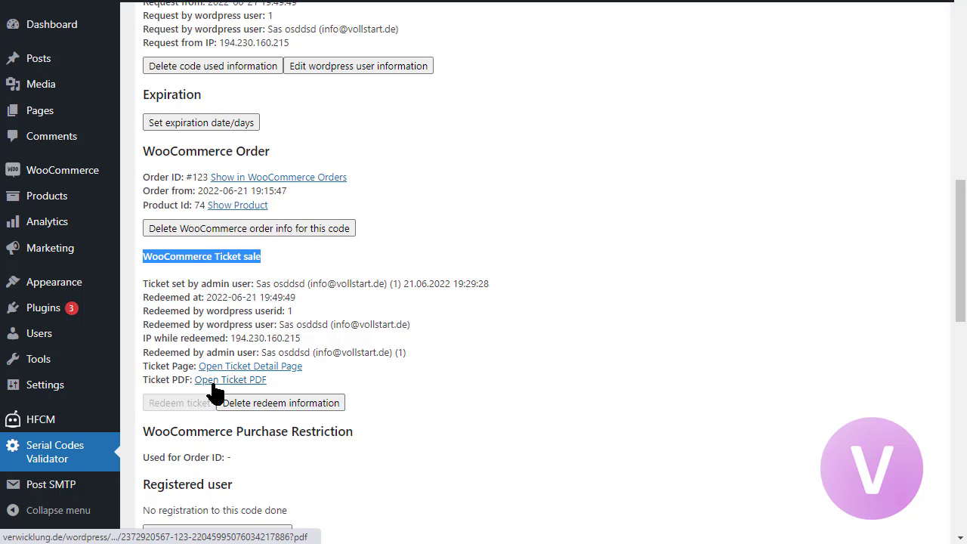
click(278, 368)
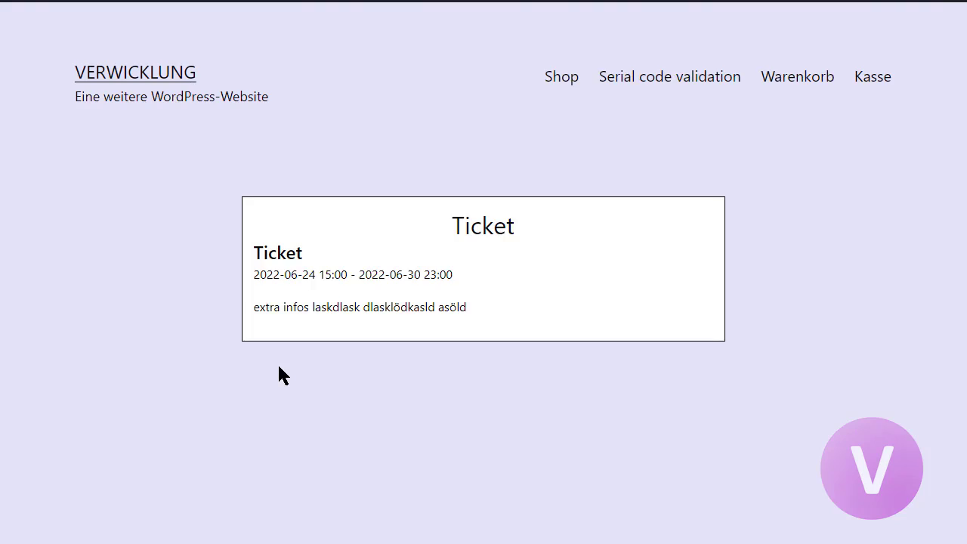
scroll(277, 368, down, 2)
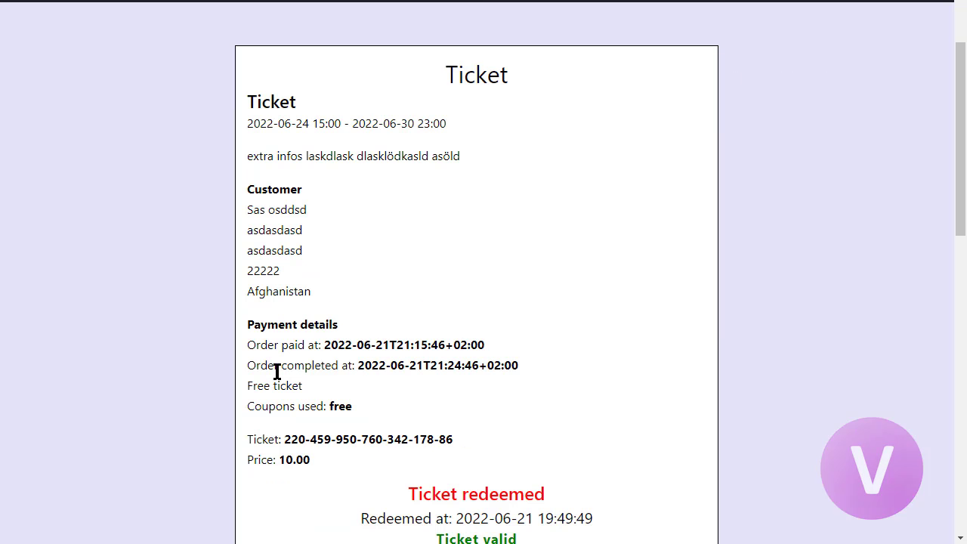
scroll(276, 370, down, 2)
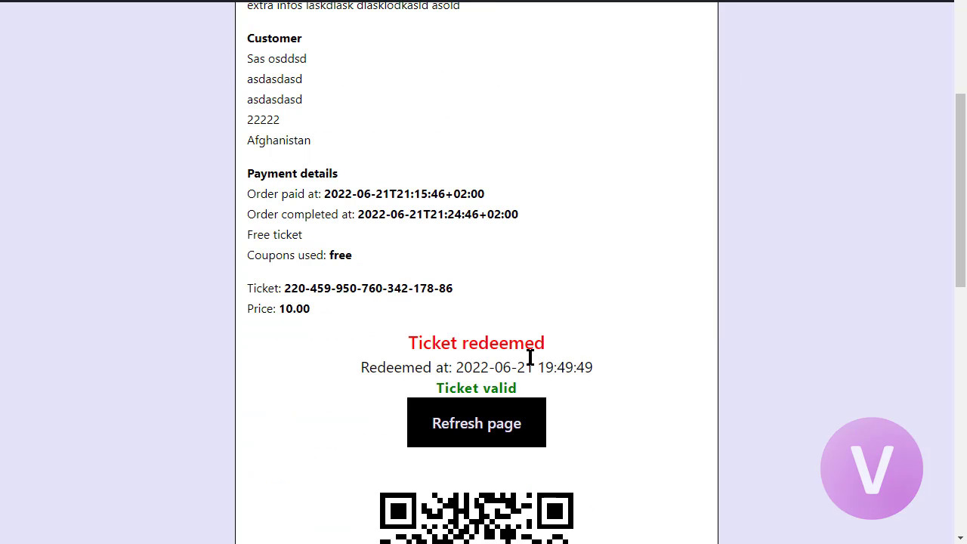
click(525, 400)
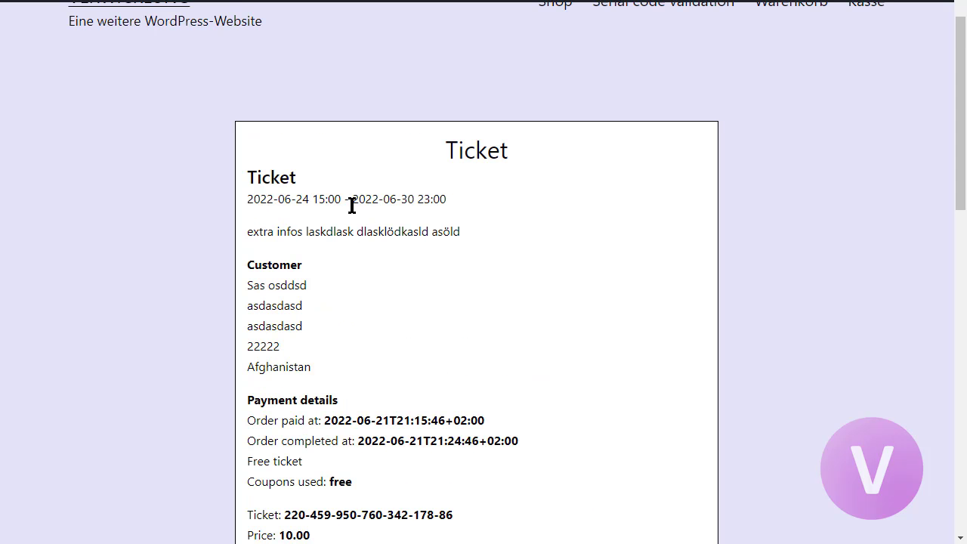
drag(352, 201, 444, 203)
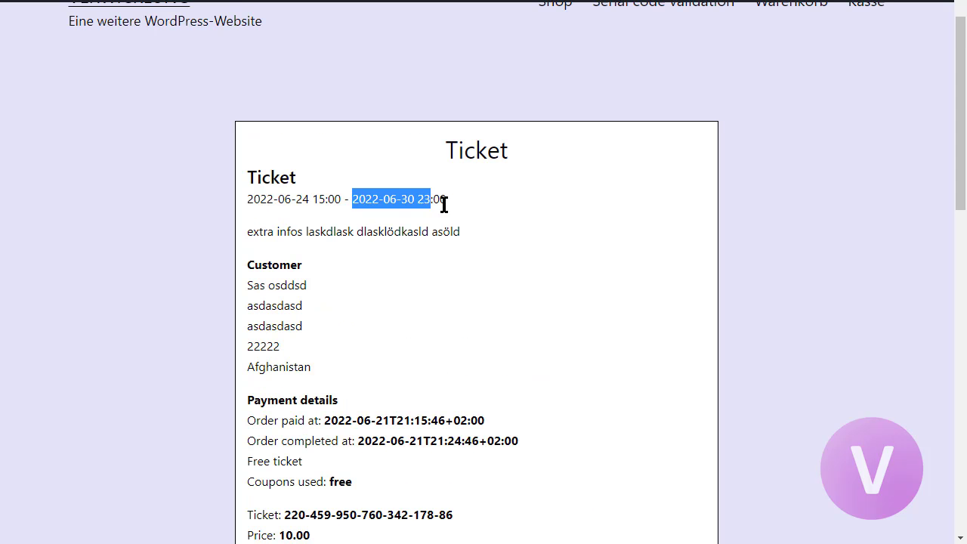
click(497, 356)
scroll(497, 357, down, 4)
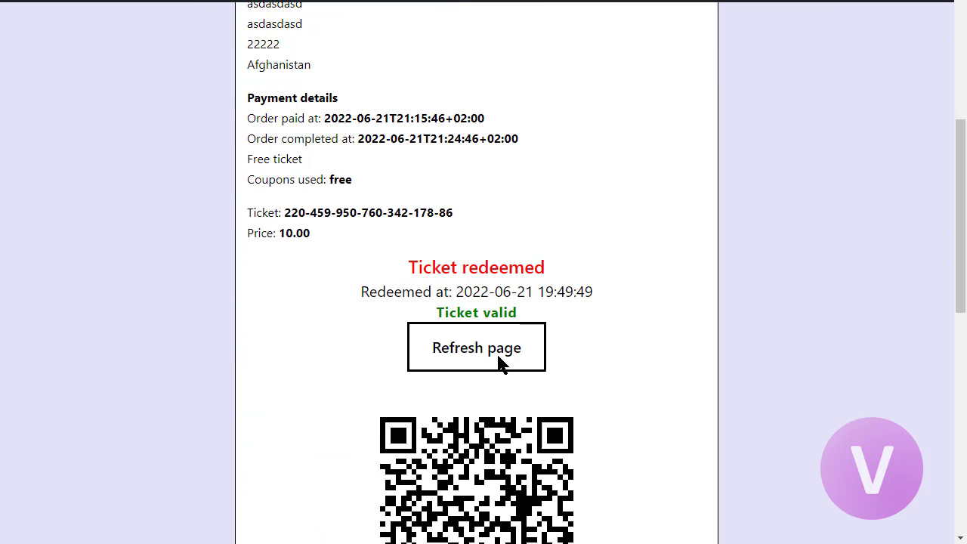
scroll(498, 362, down, 2)
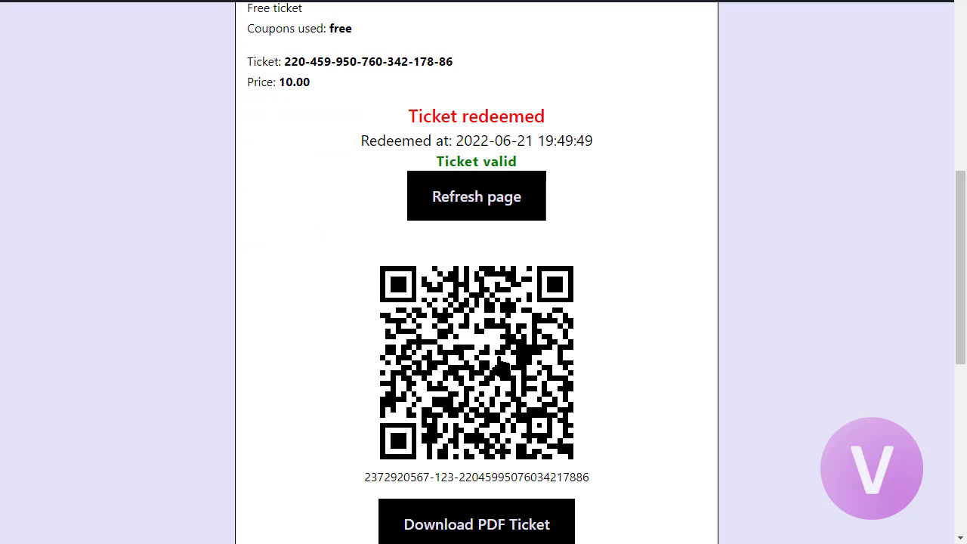
scroll(428, 462, up, 1)
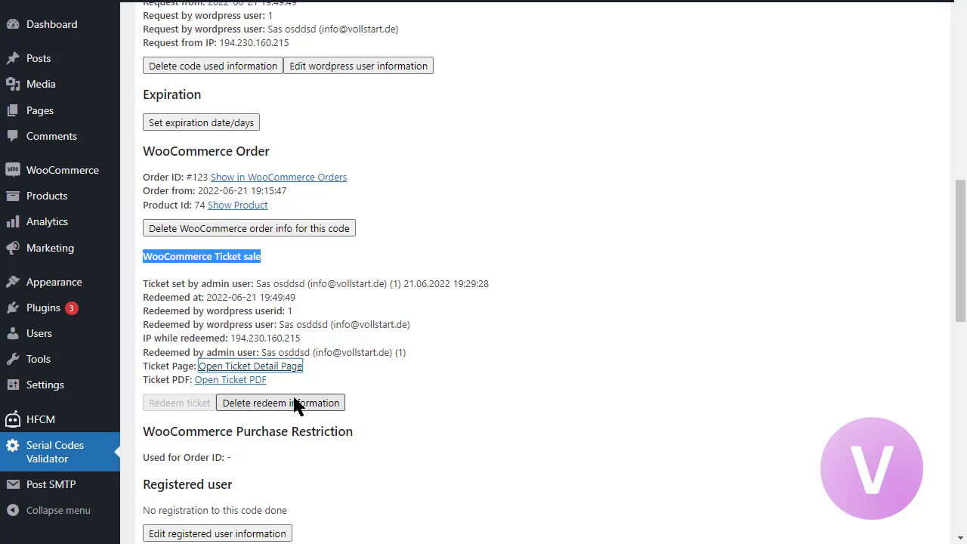
- Delete the redeem information, redeem the ticket again with userid 0, and highlight the Redeemed by admin line
click(296, 412)
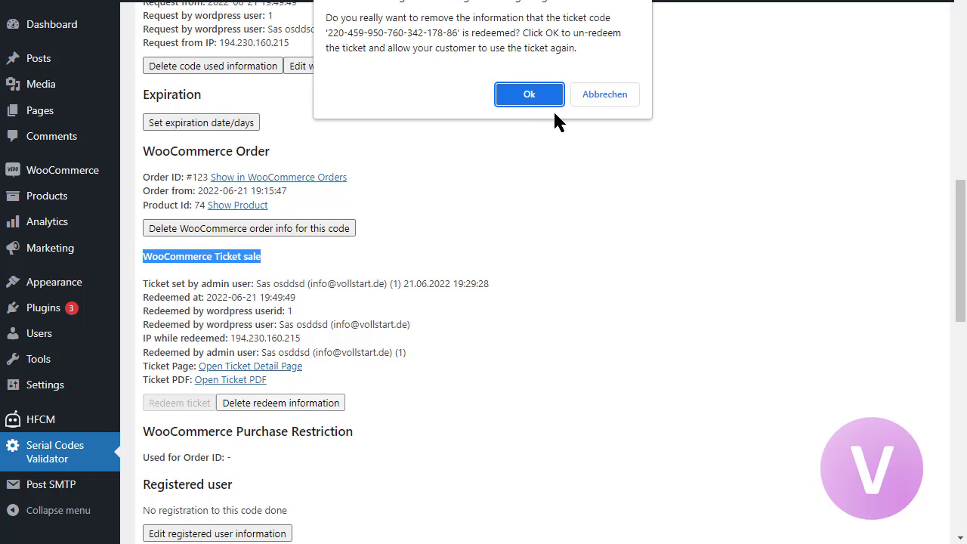
click(529, 97)
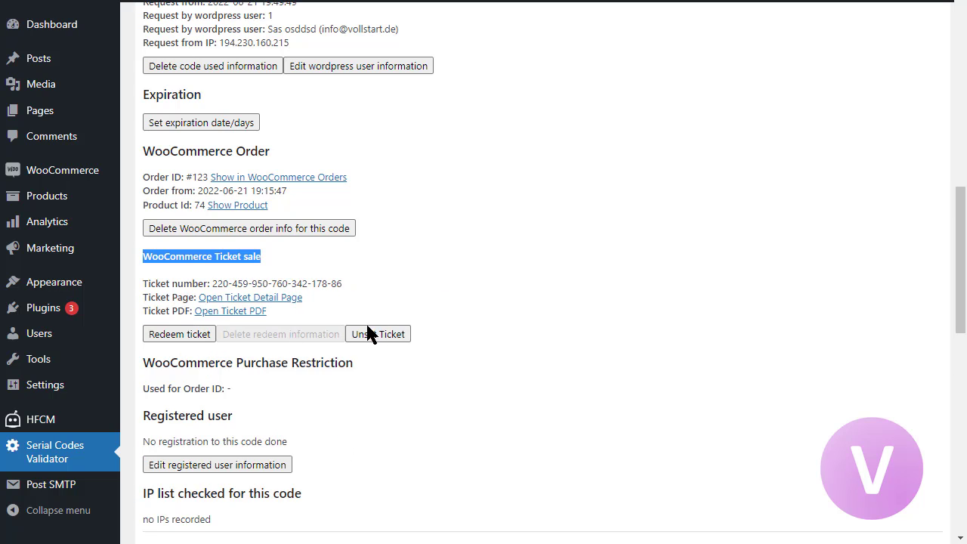
click(179, 334)
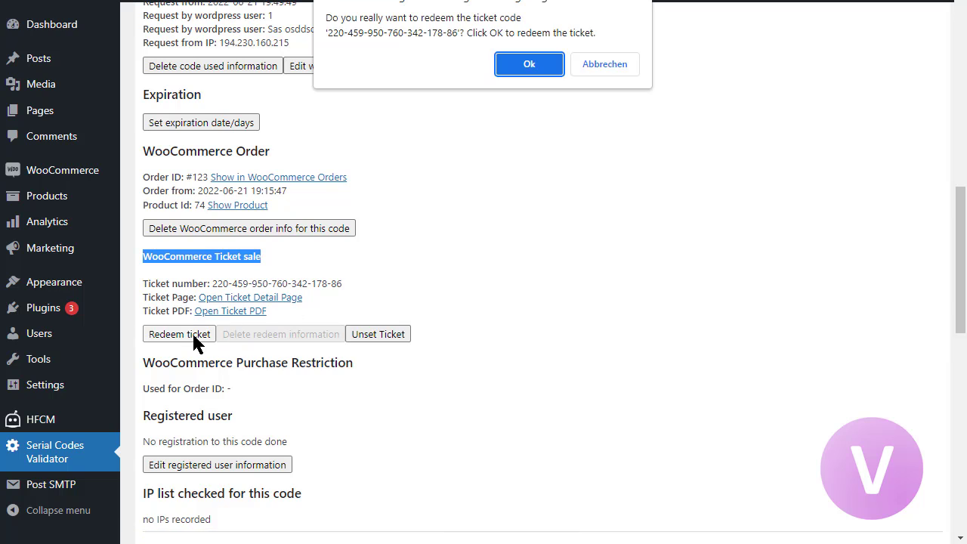
click(521, 68)
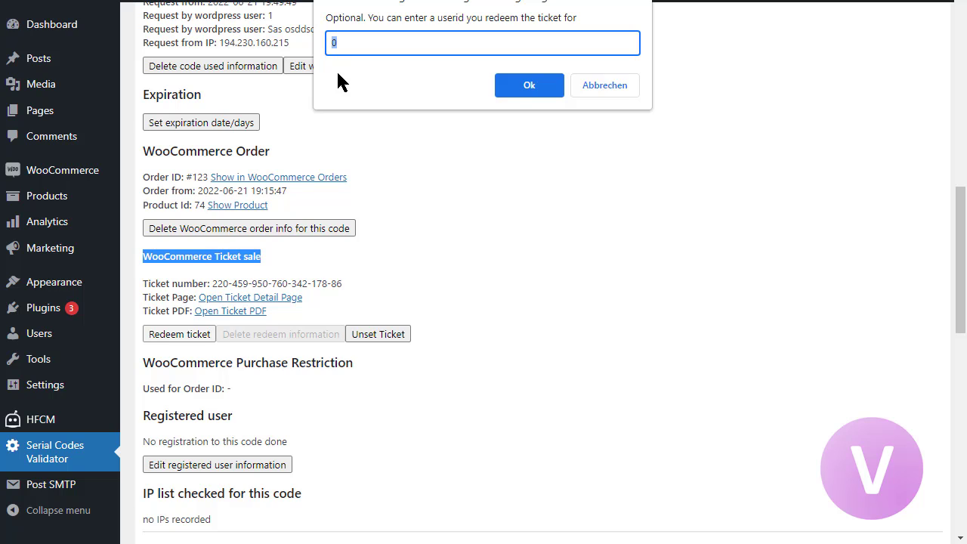
click(522, 88)
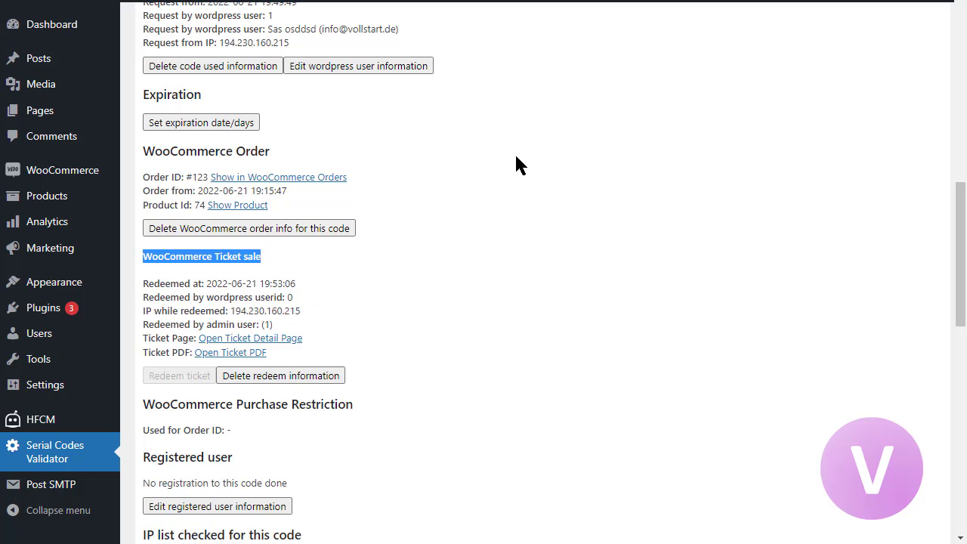
click(143, 326)
drag(143, 326, 308, 331)
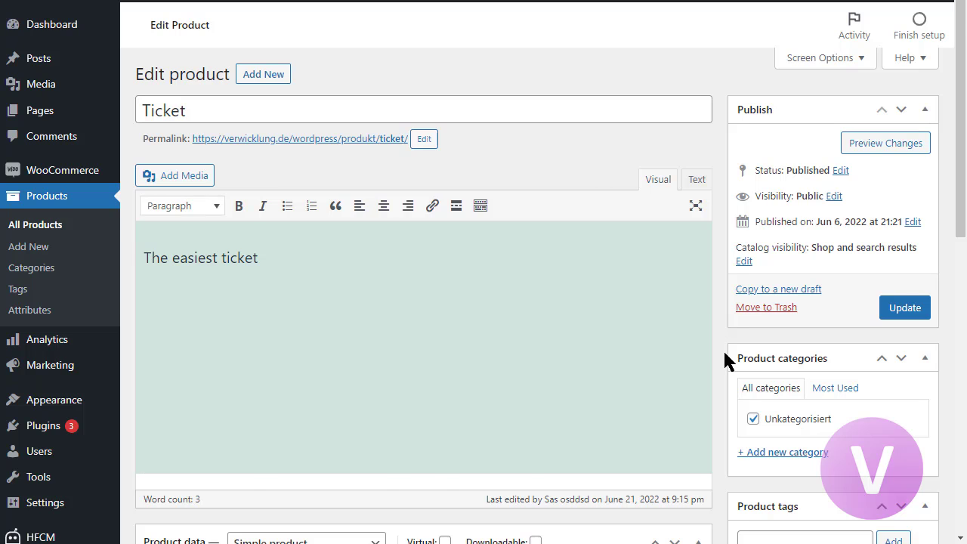
- Scroll the Ticket product's edit page to its Product data panel, showing a simple product priced CHF 10
scroll(724, 352, down, 4)
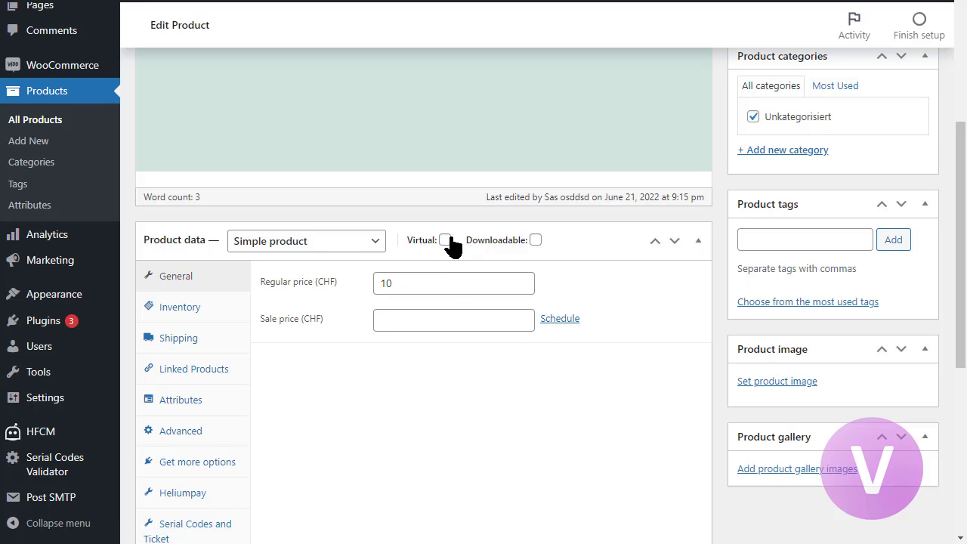
mouse_move(446, 249)
scroll(464, 230, down, 1)
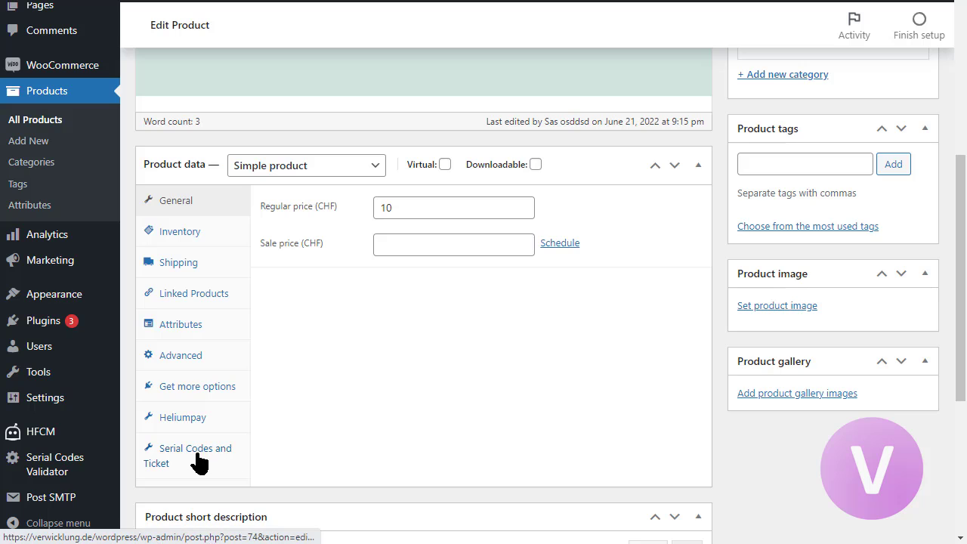
- Show the Serial Codes and Ticket tab: ticket sales 24.06.2022 15:00–30.06.2022 23:00, Tickets list
click(181, 459)
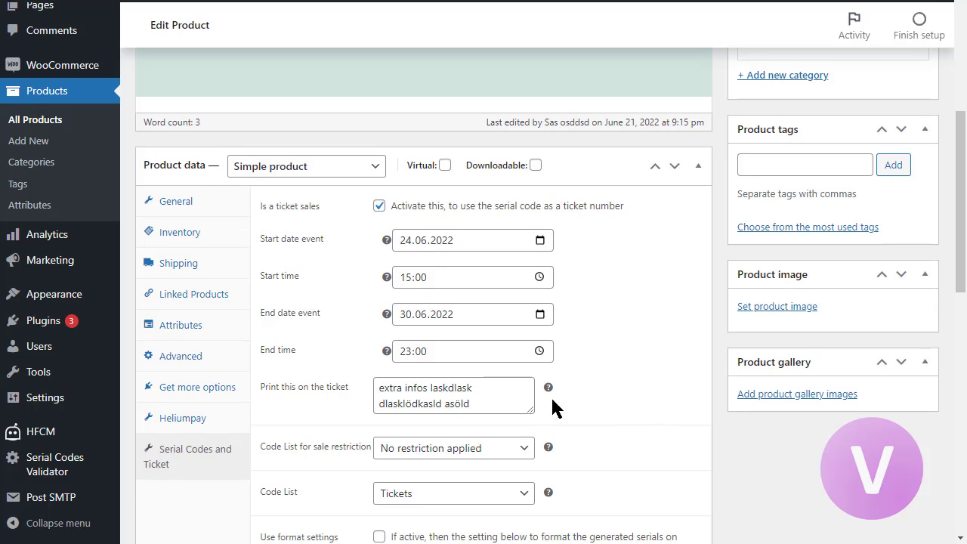
drag(483, 403, 377, 387)
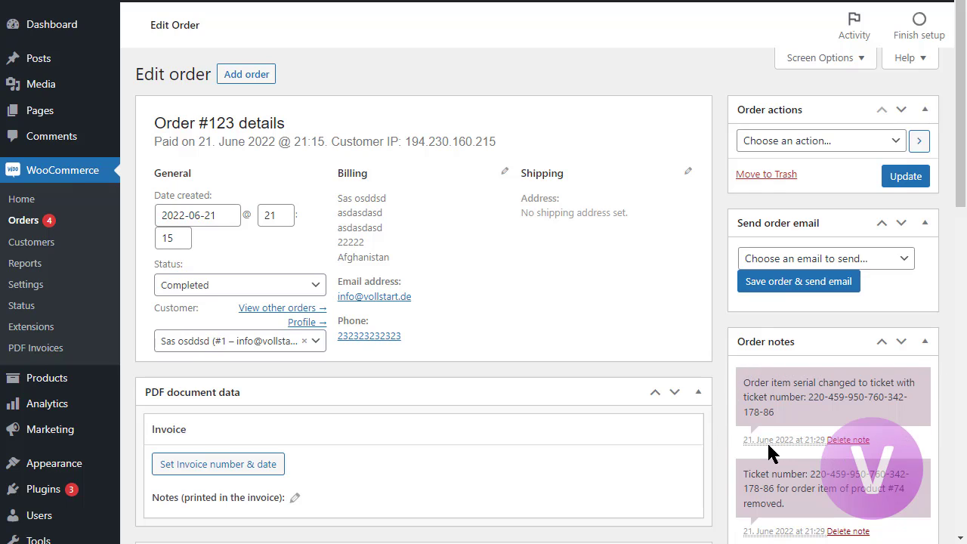
- Review order #123's ticket item, highlighting its Is Ticket: Yes detail, down to Custom Fields
scroll(767, 441, down, 1)
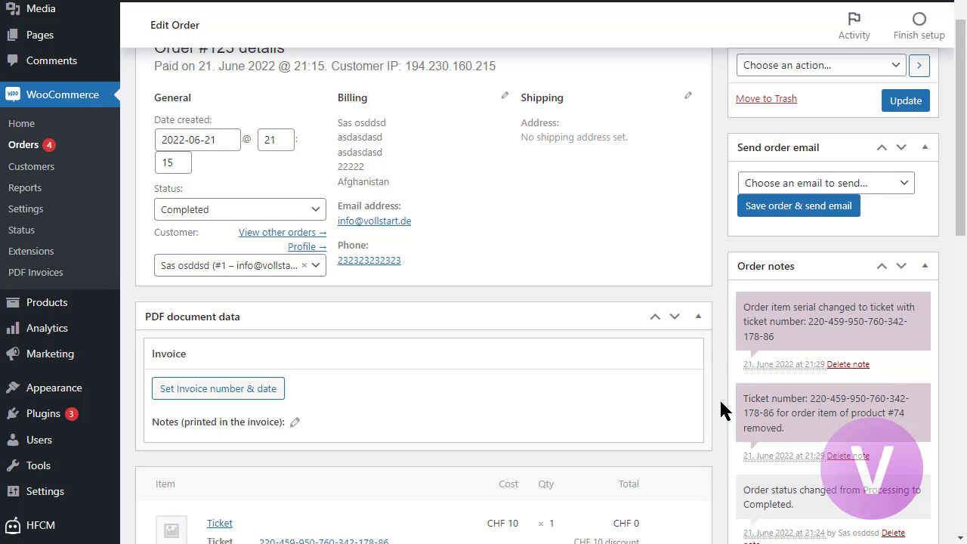
scroll(719, 404, down, 2)
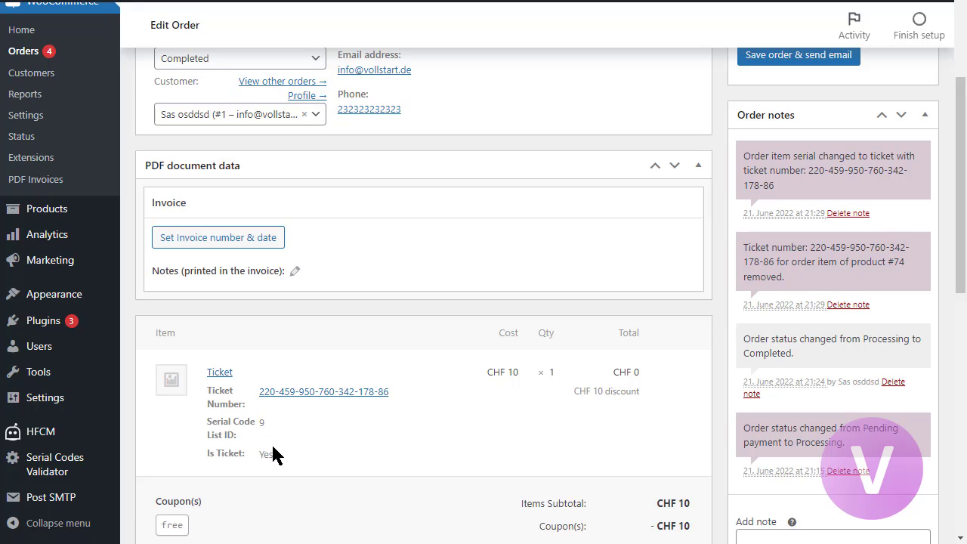
drag(210, 453, 338, 459)
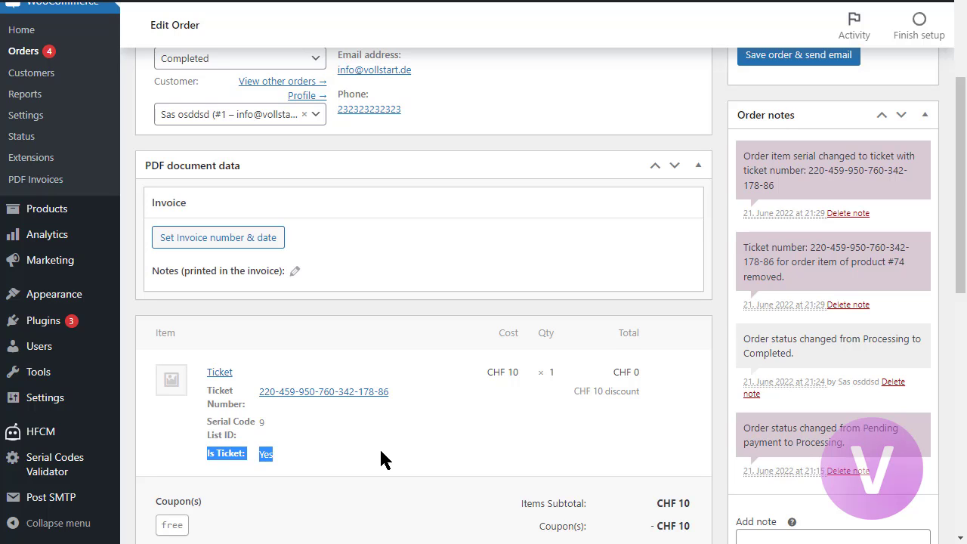
scroll(382, 457, down, 8)
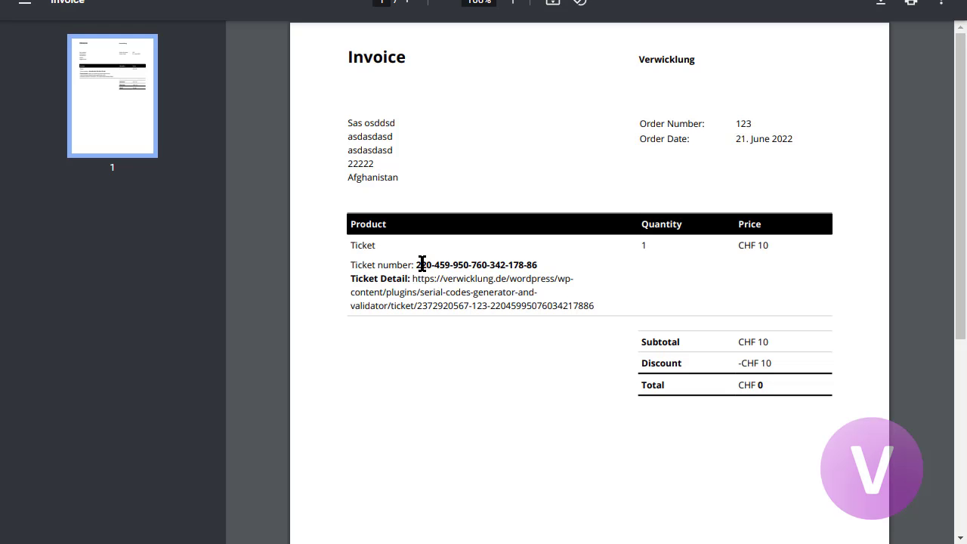
- Highlight the invoice's ticket number and follow its Ticket Detail link to the ticket page
drag(417, 265, 540, 263)
click(503, 330)
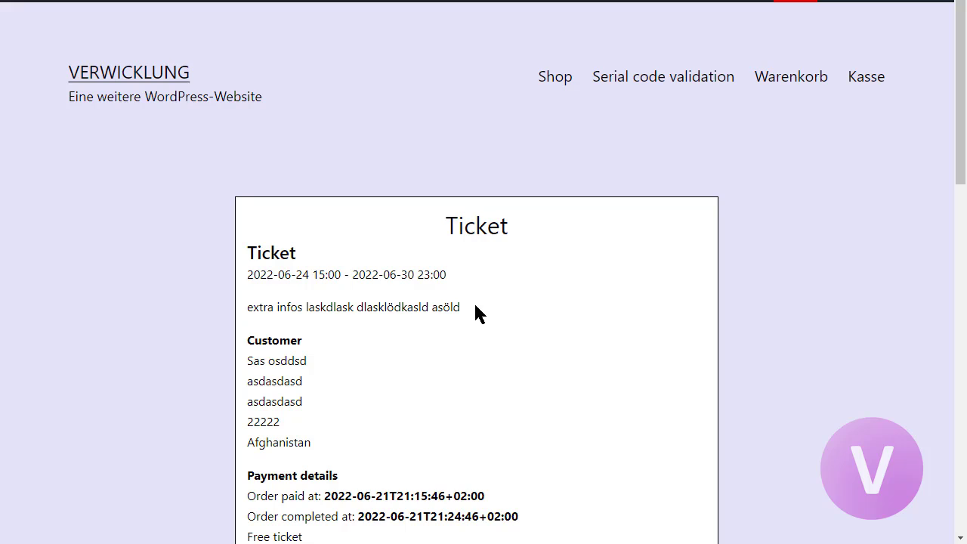
scroll(474, 310, down, 5)
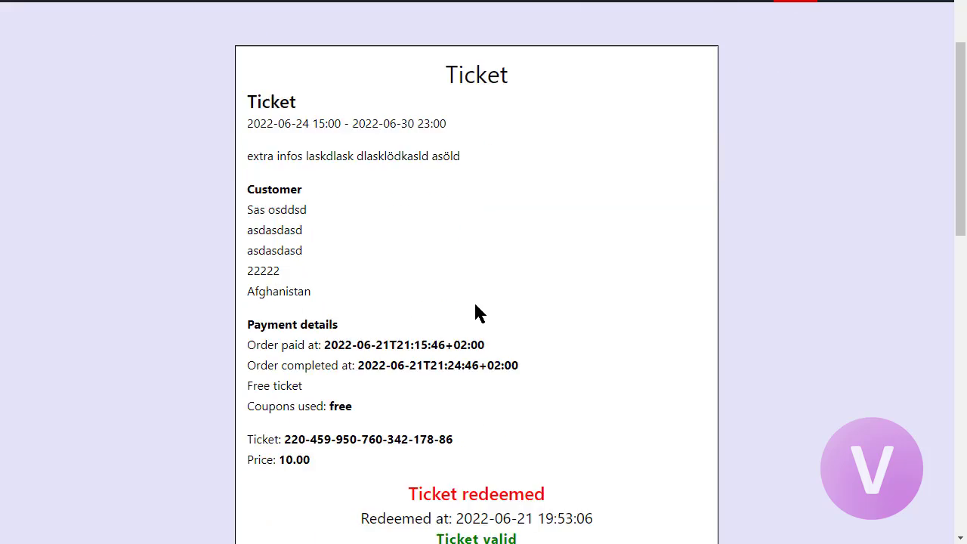
scroll(474, 309, up, 5)
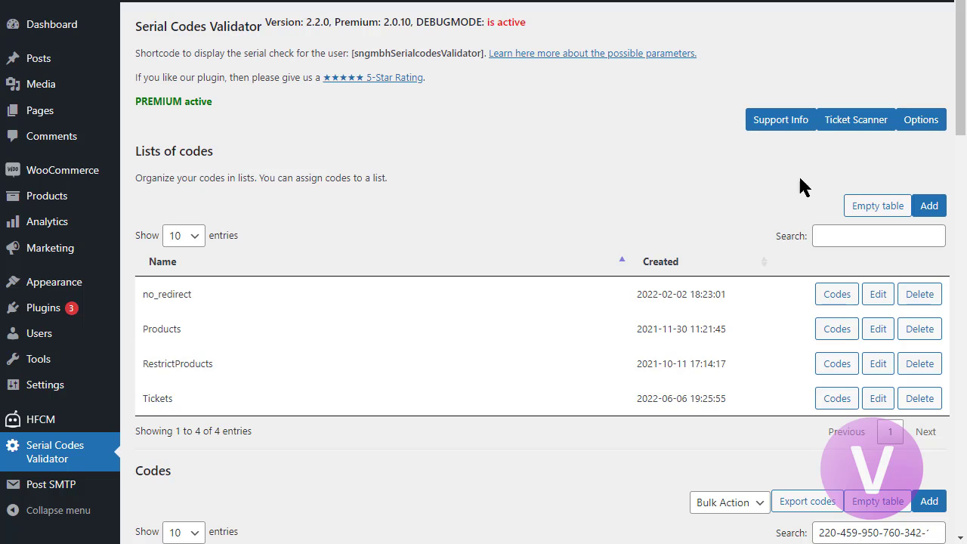
- Open the plugin's Options page and scroll to the Woocommerce ticket sale section with its 'Ticket number:' label
click(919, 119)
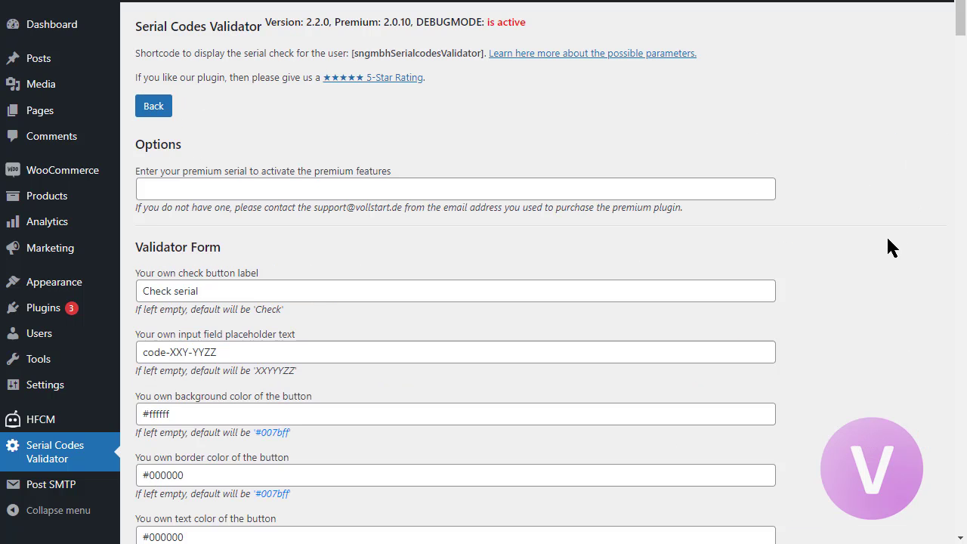
scroll(887, 247, down, 13)
scroll(887, 247, down, 20)
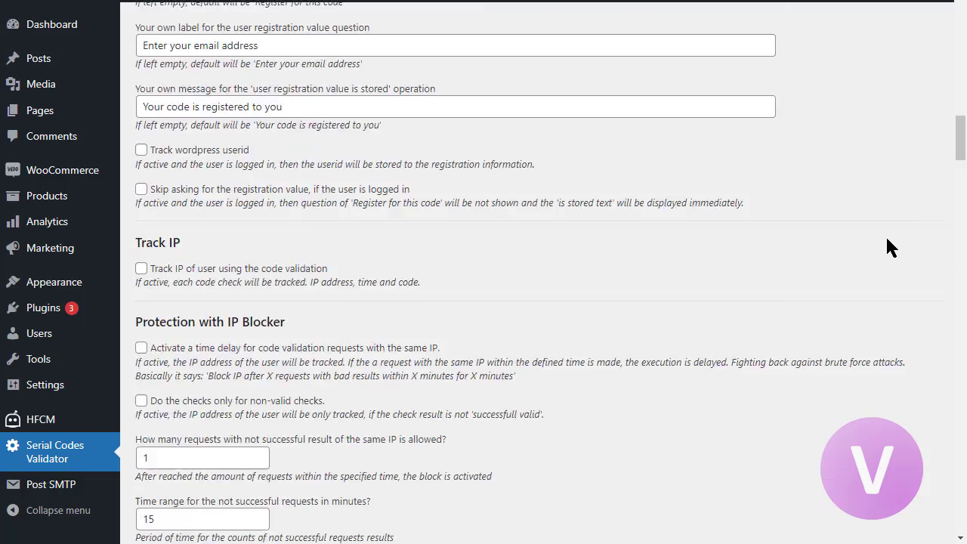
scroll(887, 248, down, 20)
scroll(886, 240, down, 20)
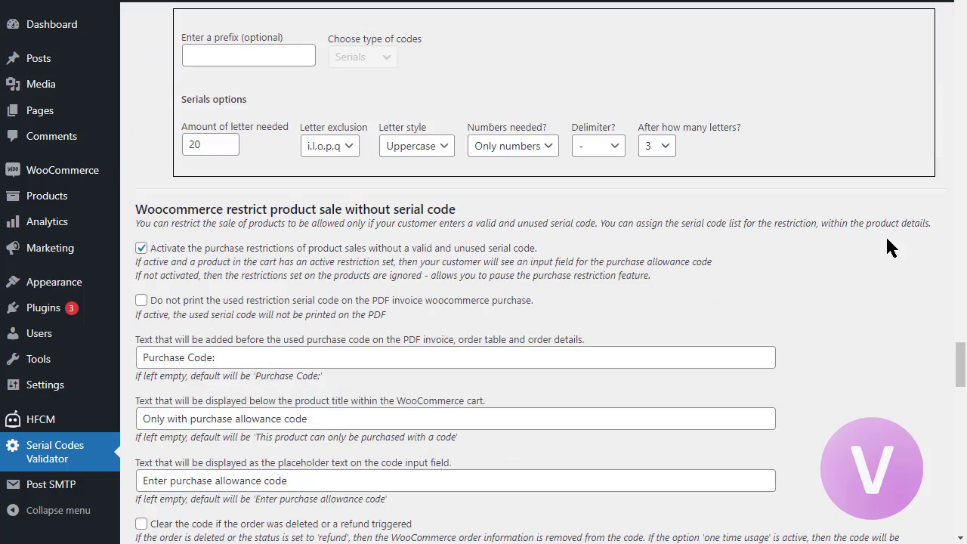
scroll(887, 240, down, 4)
scroll(887, 248, up, 2)
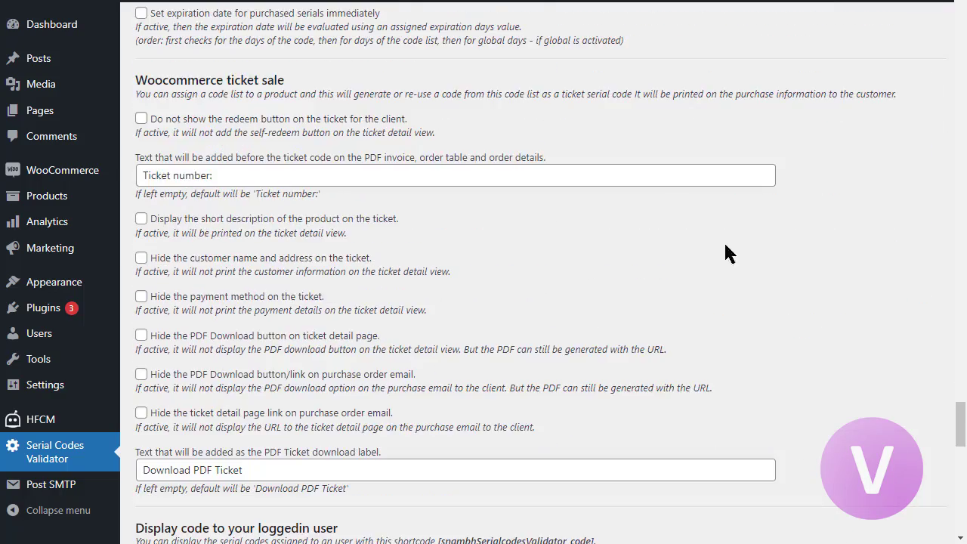